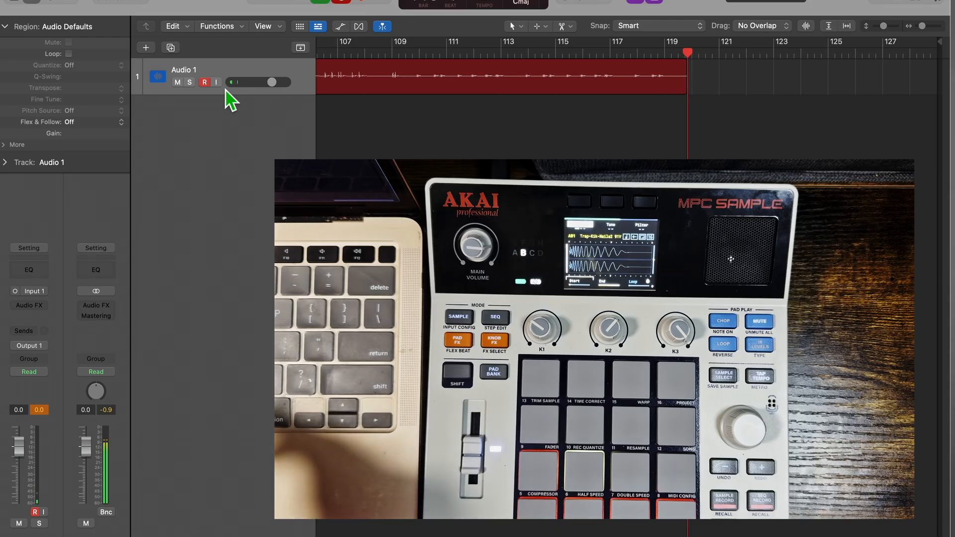
Step: Stop the recording on Audio 1 and play the take around bar 28 to locate where the kick stem begins
{"action": "key", "text": "space"}
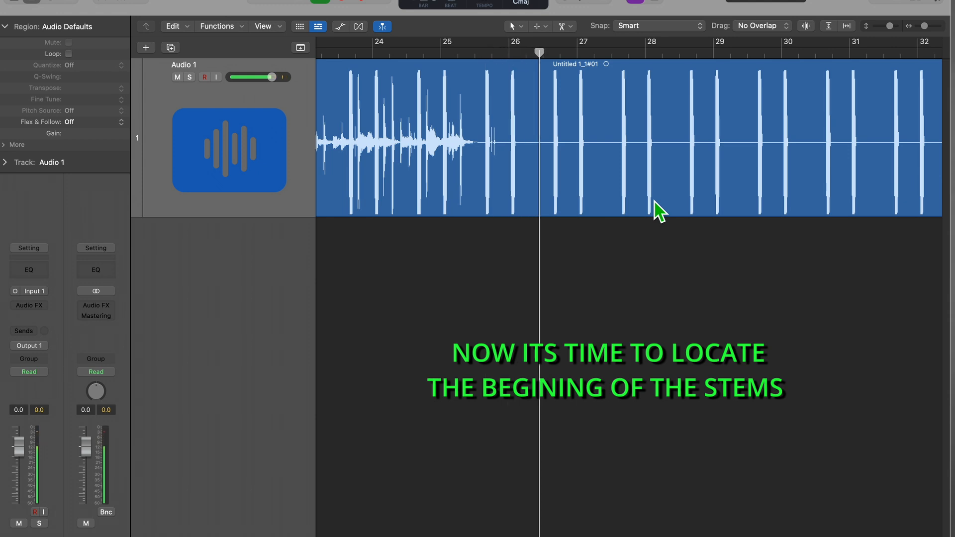
{"action": "key", "text": "super+Right"}
{"action": "key", "text": "super+Right"}
{"action": "key", "text": "super+Right"}
{"action": "key", "text": "super+Right"}
{"action": "key", "text": "super+Right"}
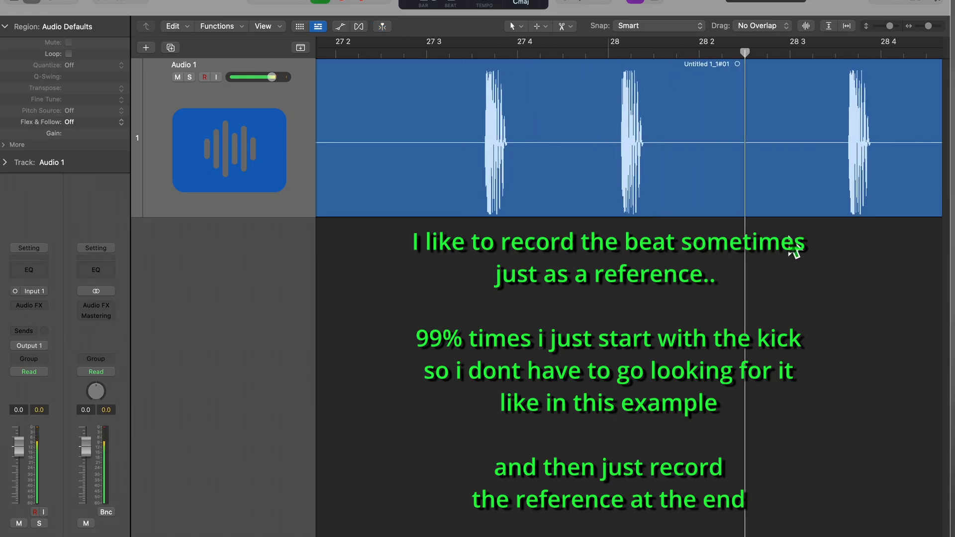
{"action": "key", "text": "space"}
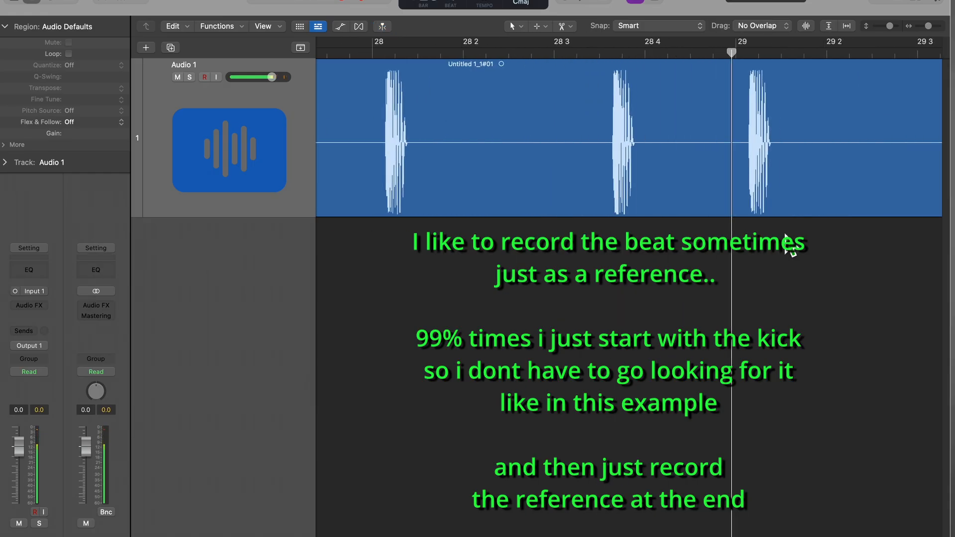
Step: Split the Audio 1 region exactly at the kick's attack just after bar 29 and delete the part before it
{"action": "key", "text": "super+Right"}
{"action": "key", "text": "super+Right"}
{"action": "key", "text": "super+Right"}
{"action": "key", "text": "super+Right"}
{"action": "key", "text": "super+Right"}
{"action": "key", "text": "super+Right"}
{"action": "key", "text": "super+Right"}
{"action": "scroll", "coordinate": [786, 244], "scroll_direction": "right", "scroll_amount": 10}
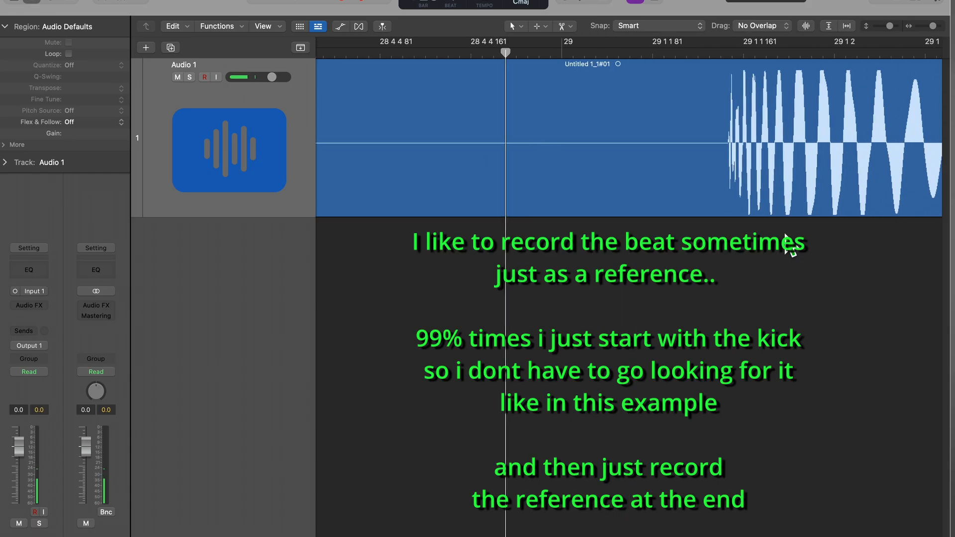
{"action": "left_click", "coordinate": [638, 179], "text": "super"}
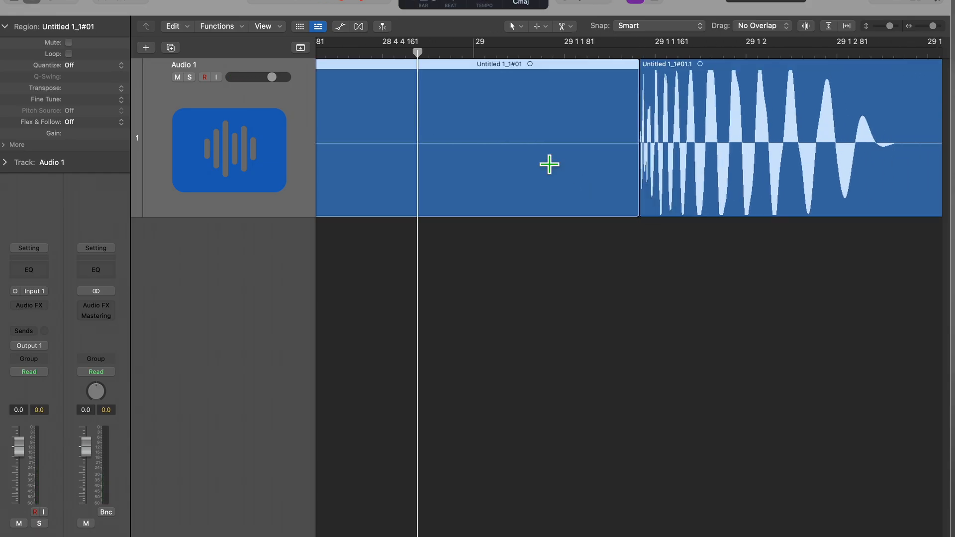
{"action": "key", "text": "Delete"}
Step: Move the trimmed Audio 1 region to the beginning of the timeline near bar 1 and return the playhead to the start
{"action": "key", "text": "super+Right"}
{"action": "key", "text": "super+Right"}
{"action": "key", "text": "super+Right"}
{"action": "key", "text": "super+Right"}
{"action": "scroll", "coordinate": [553, 177], "scroll_direction": "right", "scroll_amount": 12}
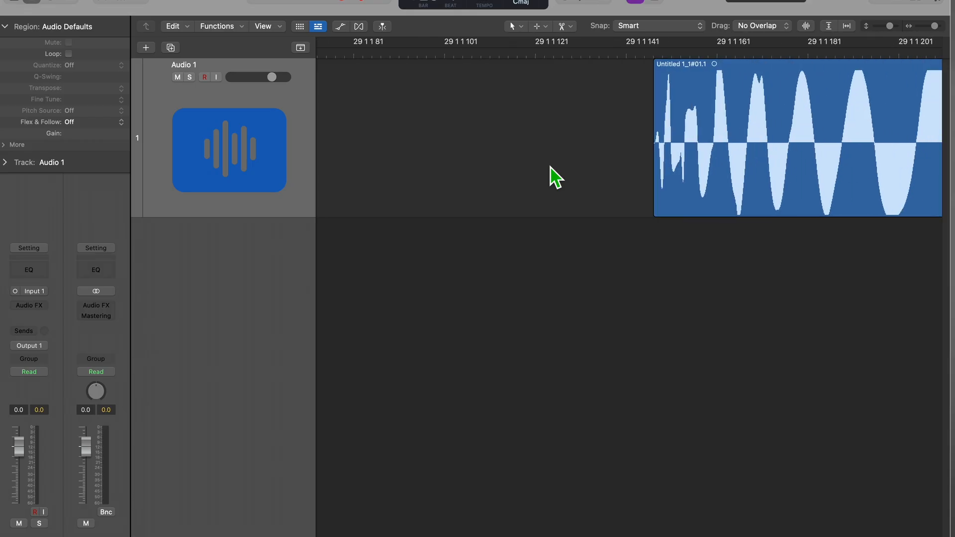
{"action": "mouse_move", "coordinate": [605, 197]}
{"action": "left_mouse_down"}
{"action": "mouse_move", "coordinate": [575, 206]}
{"action": "mouse_move", "coordinate": [604, 208]}
{"action": "left_mouse_up"}
{"action": "key", "text": "super+Left"}
{"action": "key", "text": "super+Left"}
{"action": "key", "text": "super+Left"}
{"action": "key", "text": "super+Left"}
{"action": "key", "text": "super+Left"}
{"action": "key", "text": "super+Left"}
{"action": "key", "text": "super+Left"}
{"action": "key", "text": "super+Left"}
{"action": "key", "text": "super+Left"}
{"action": "key", "text": "super+Left"}
{"action": "key", "text": "super+Left"}
{"action": "key", "text": "super+Left"}
{"action": "key", "text": "super+Left"}
{"action": "key", "text": "super+Left"}
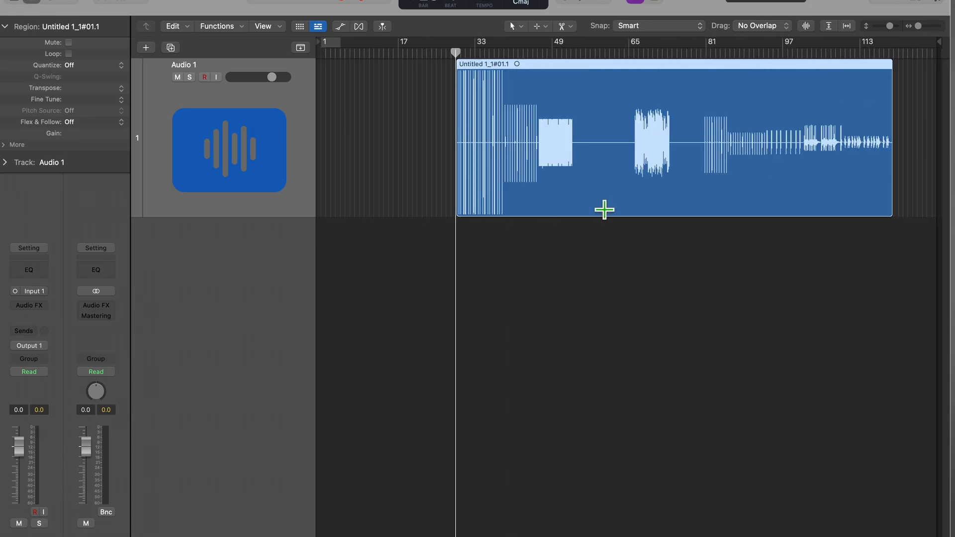
{"action": "left_click_drag", "start_coordinate": [709, 127], "coordinate": [453, 155]}
{"action": "key", "text": "Return"}
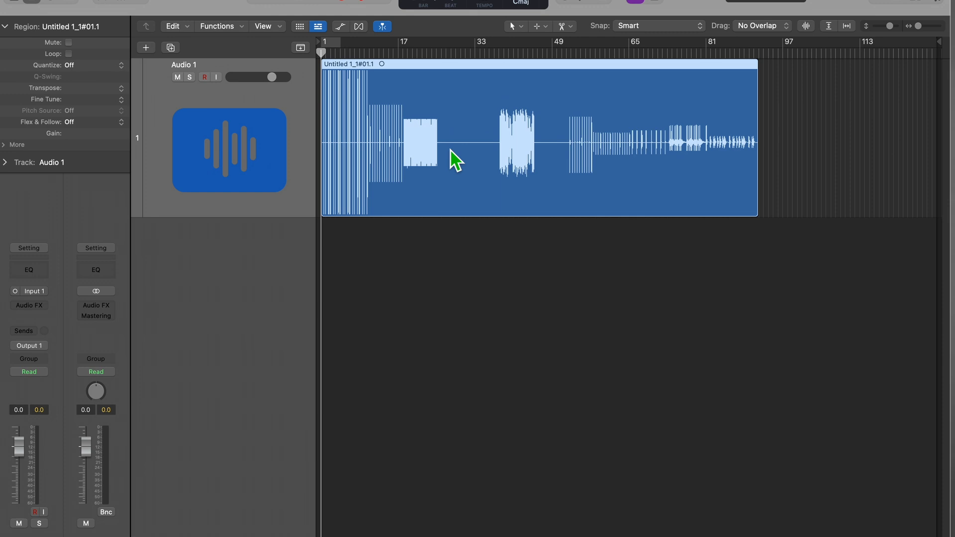
Step: Align the Audio 1 region's start exactly with bar 1 so the first kick lands on the downbeat
{"action": "key", "text": "super+Right"}
{"action": "key", "text": "super+Right"}
{"action": "key", "text": "super+Right"}
{"action": "key", "text": "super+Right"}
{"action": "key", "text": "super+Right"}
{"action": "key", "text": "super+Right"}
{"action": "key", "text": "super+Right"}
{"action": "key", "text": "super+Right"}
{"action": "key", "text": "super+Right"}
{"action": "key", "text": "super+Right"}
{"action": "key", "text": "super+Right"}
{"action": "key", "text": "super+Right"}
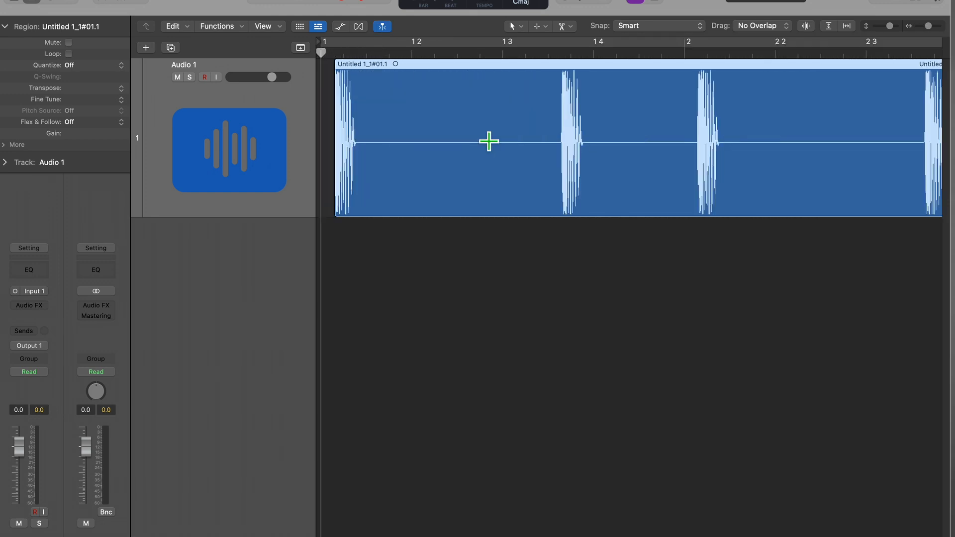
{"action": "key", "text": "super+Right"}
{"action": "key", "text": "super+Right"}
{"action": "scroll", "coordinate": [567, 104], "scroll_direction": "left", "scroll_amount": 2}
{"action": "left_click_drag", "start_coordinate": [650, 127], "coordinate": [518, 144]}
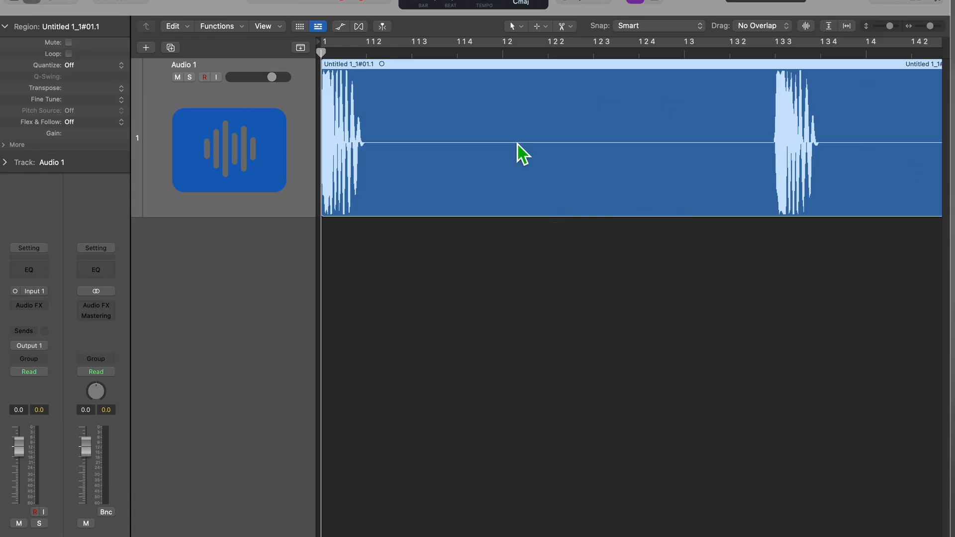
{"action": "key", "text": "super+Right"}
{"action": "key", "text": "super+Right"}
{"action": "key", "text": "super+Right"}
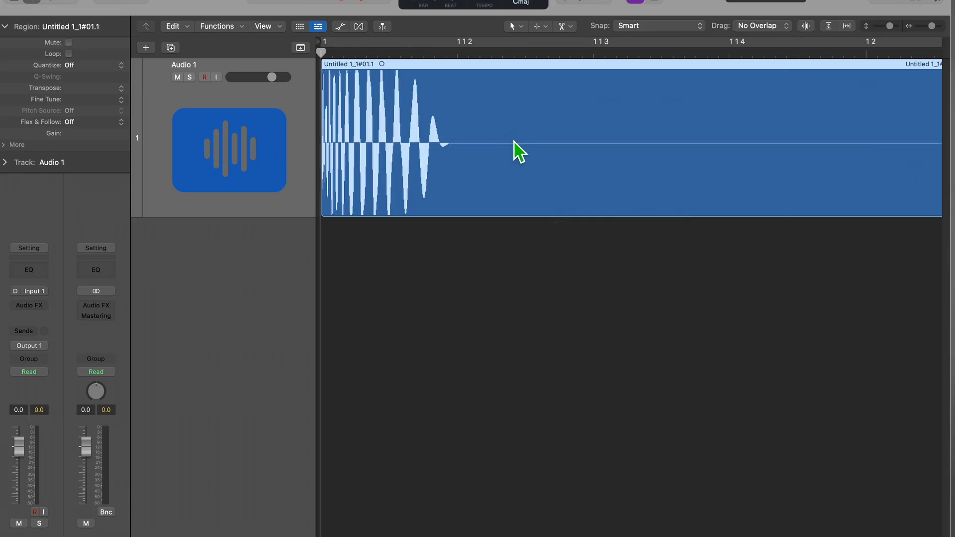
{"action": "left_click", "coordinate": [544, 160]}
{"action": "key", "text": "super+Right"}
{"action": "key", "text": "super+Right"}
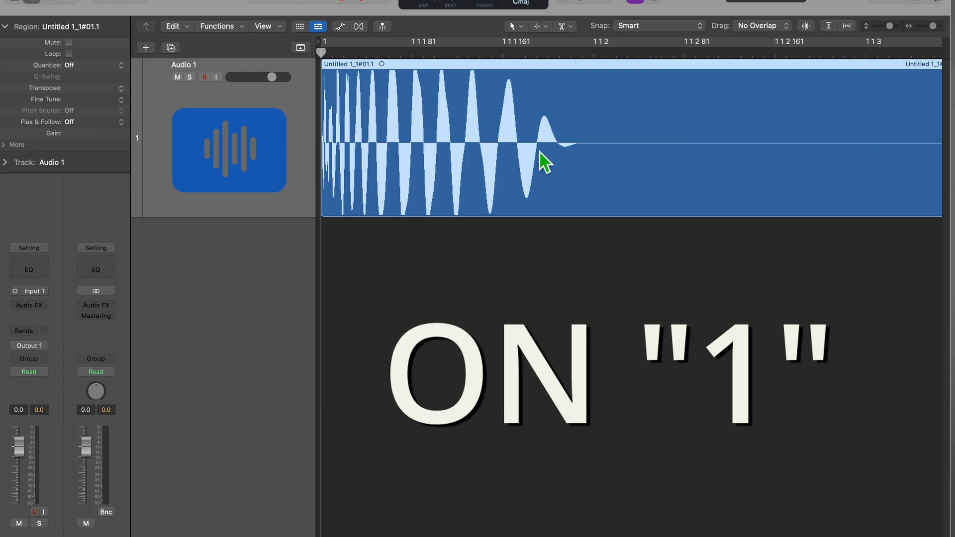
Step: Divide the Audio 1 region into multiple equal four-bar segments, with the first cut at bar 5
{"action": "key", "text": "super+Left"}
{"action": "key", "text": "super+Left"}
{"action": "key", "text": "super+Left"}
{"action": "key", "text": "super+Left"}
{"action": "key", "text": "super+Left"}
{"action": "key", "text": "super+Left"}
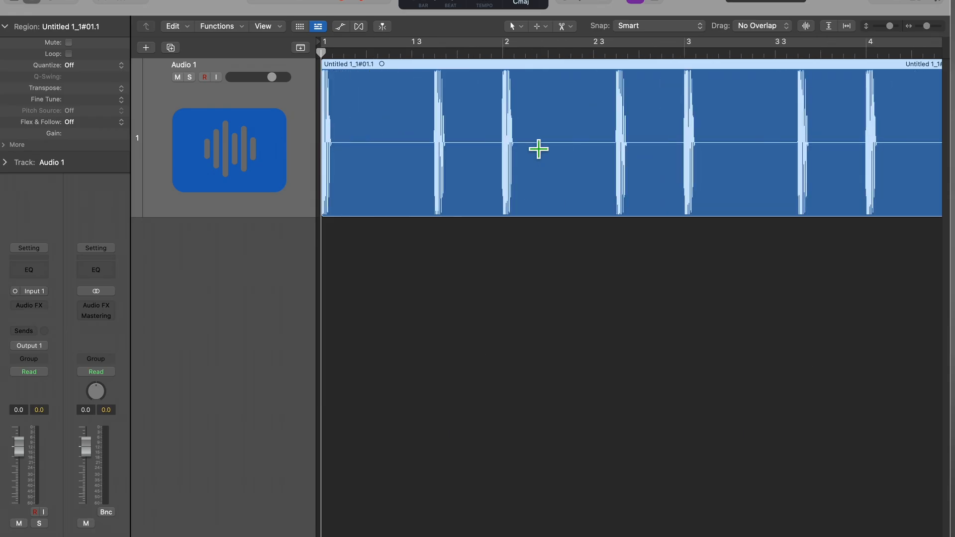
{"action": "left_click_drag", "start_coordinate": [544, 159], "coordinate": [594, 159]}
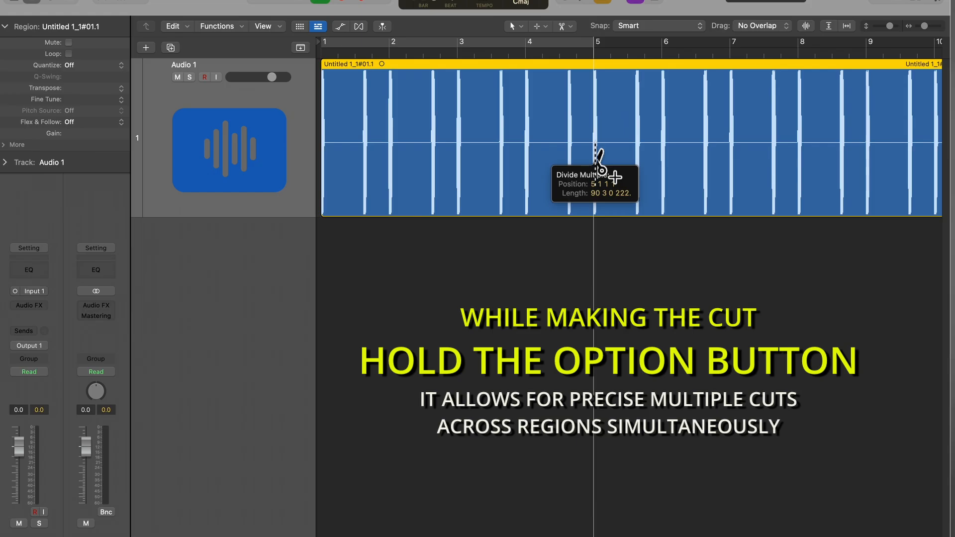
{"action": "left_click_drag", "start_coordinate": [595, 160], "coordinate": [596, 152]}
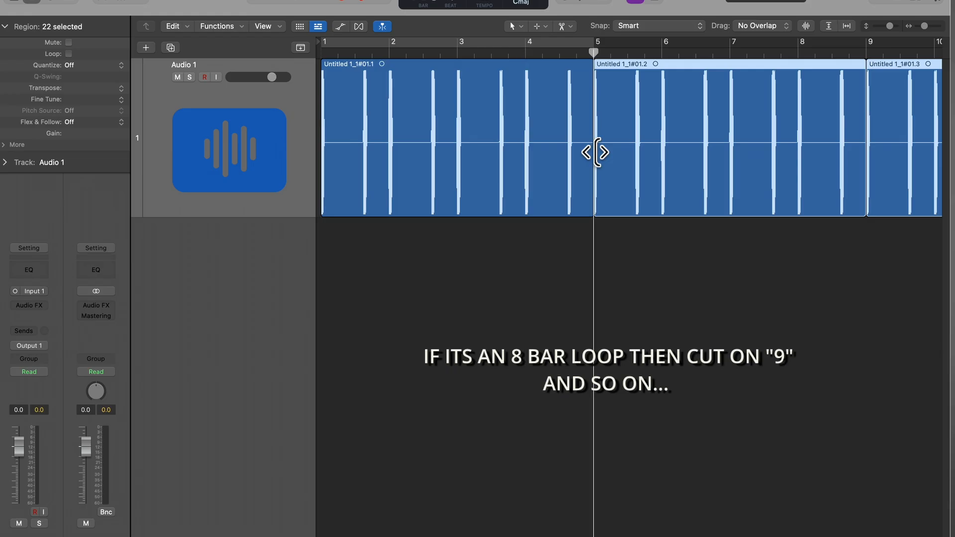
Step: Duplicate the audio track repeatedly until the project has 18 tracks, Audio 1 through Audio 18
{"action": "key", "text": "super+Left"}
{"action": "key", "text": "super+Left"}
{"action": "key", "text": "super+Left"}
{"action": "key", "text": "super+Left"}
{"action": "key", "text": "super+Left"}
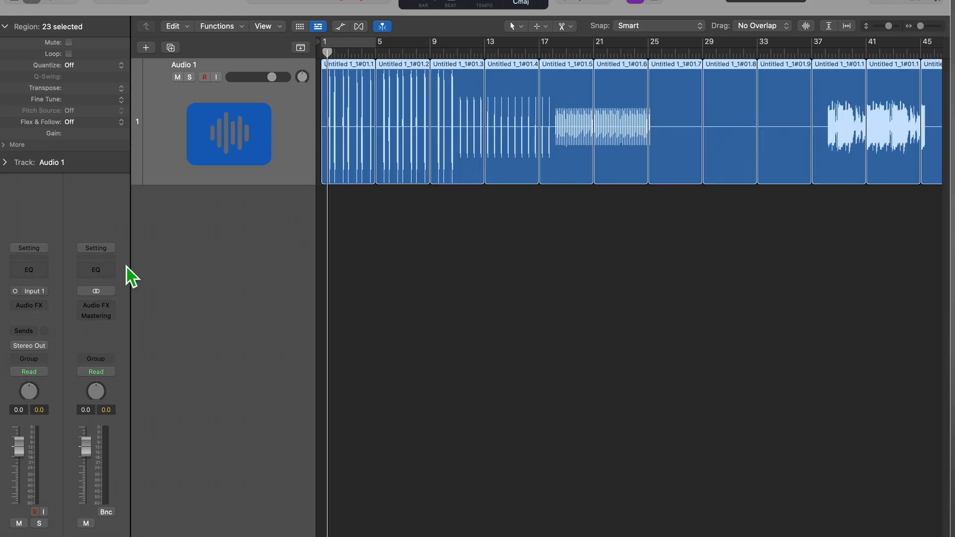
{"action": "key", "text": "super+d"}
{"action": "key", "text": "super+d"}
{"action": "key", "text": "super+d"}
{"action": "key", "text": "super+d"}
{"action": "key", "text": "super+d"}
{"action": "key", "text": "super+d"}
{"action": "key", "text": "super+d"}
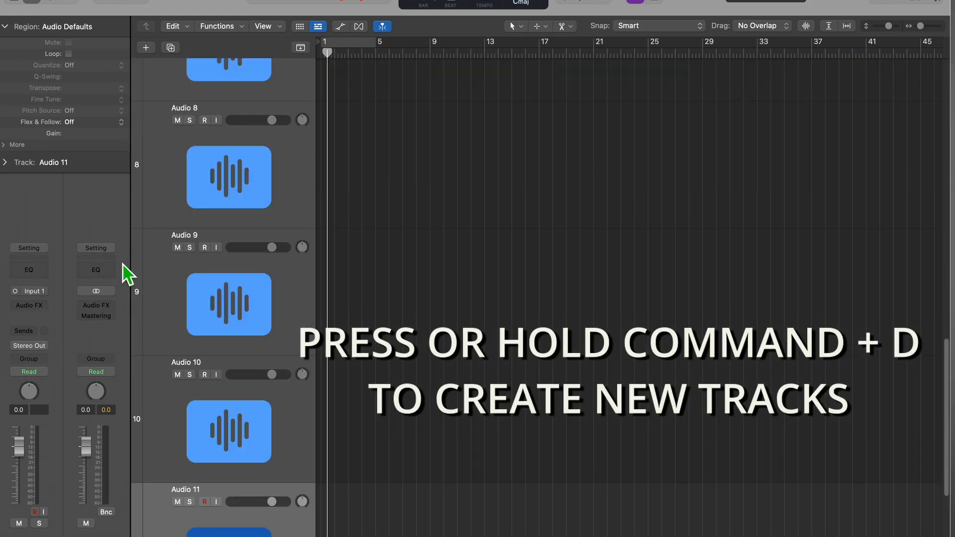
{"action": "key", "text": "super+d"}
{"action": "key", "text": "super+d"}
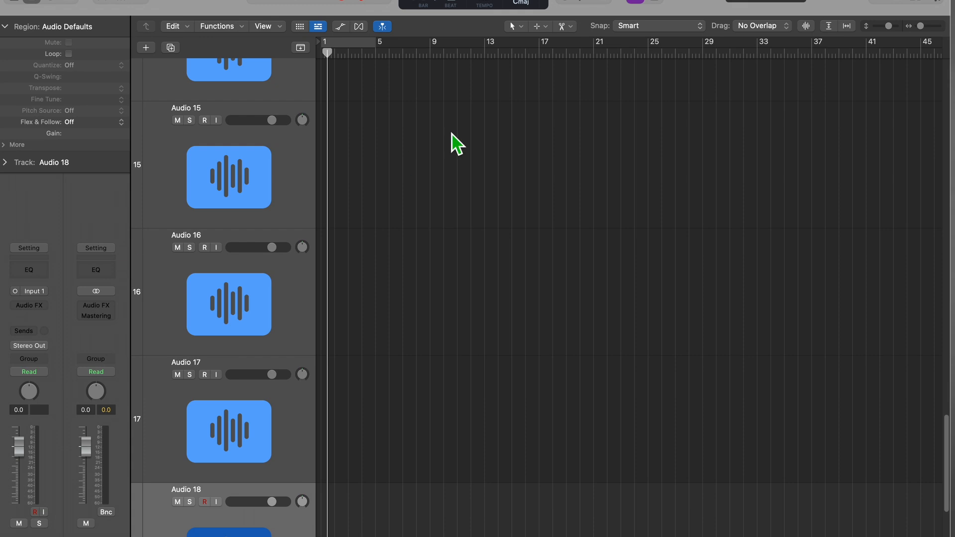
Step: Play the kick segment and delete the two Audio 1 segments between bars 5 and 13
{"action": "scroll", "coordinate": [451, 144], "scroll_direction": "up", "scroll_amount": 15}
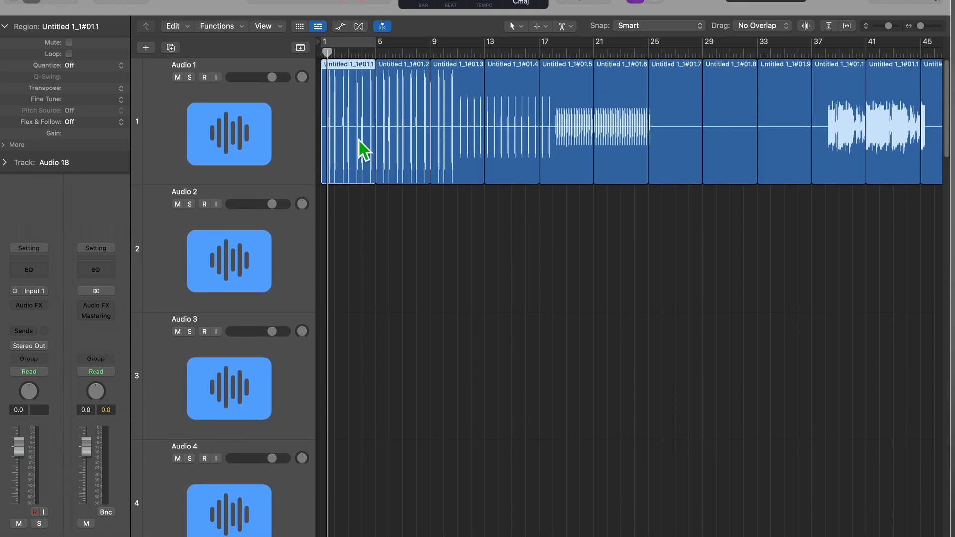
{"action": "key", "text": "super+Right"}
{"action": "key", "text": "super+Right"}
{"action": "key", "text": "super+Right"}
{"action": "key", "text": "space"}
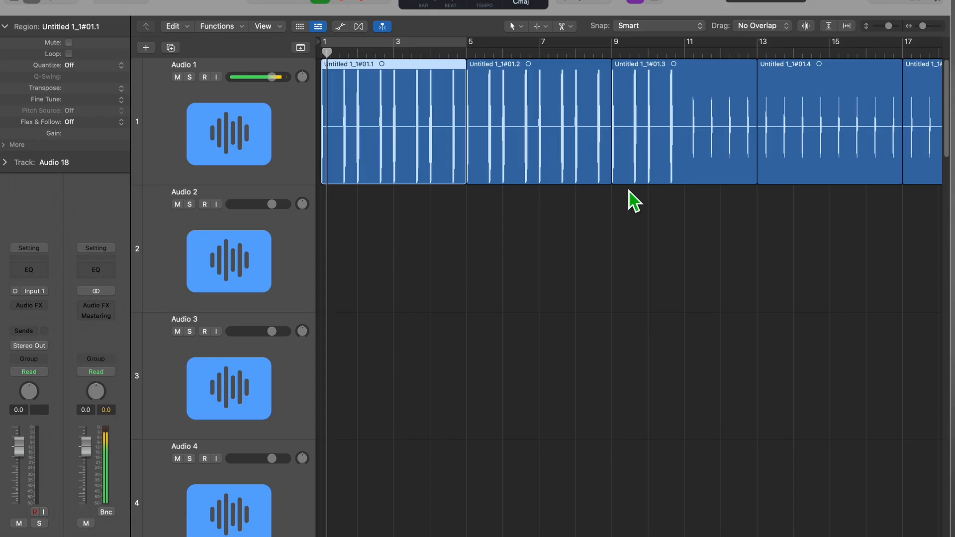
{"action": "left_click", "coordinate": [529, 154]}
{"action": "key", "text": "Delete"}
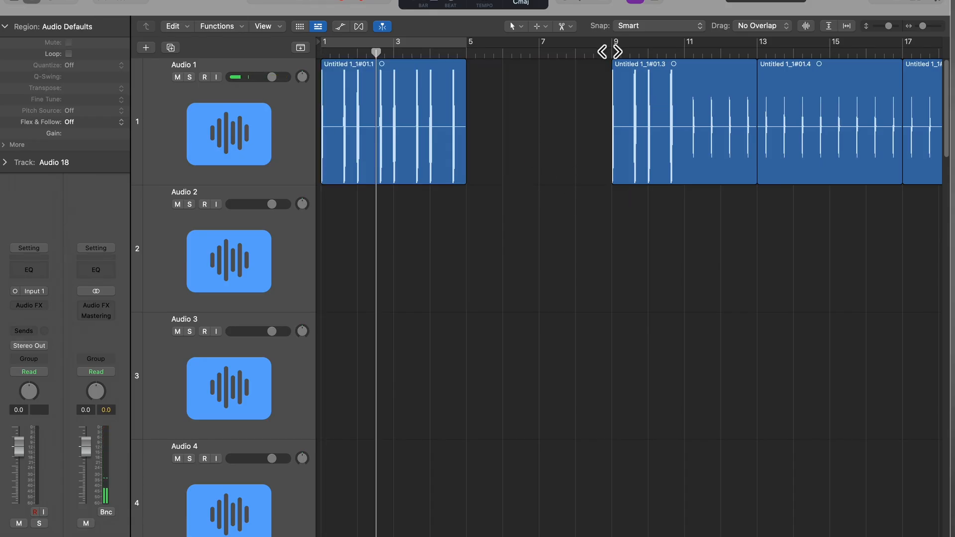
{"action": "left_click", "coordinate": [660, 103]}
{"action": "key", "text": "Delete"}
{"action": "scroll", "coordinate": [650, 100], "scroll_direction": "right", "scroll_amount": 5}
{"action": "scroll", "coordinate": [544, 113], "scroll_direction": "left", "scroll_amount": 4}
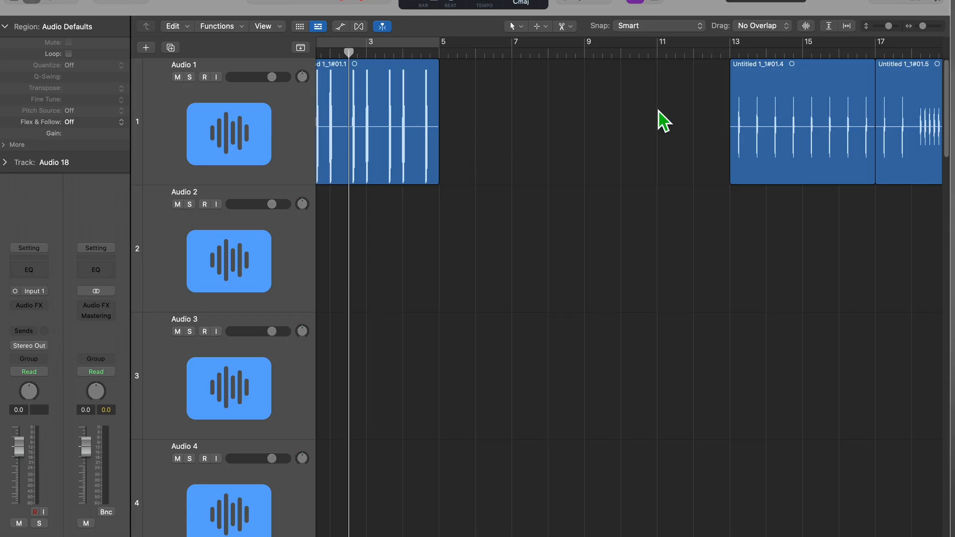
Step: Move the Audio 1 segment at bar 13 to bar 1 of Audio 2 and play both tracks from the start
{"action": "left_click_drag", "start_coordinate": [789, 141], "coordinate": [337, 271]}
{"action": "key", "text": "Return"}
{"action": "key", "text": "space"}
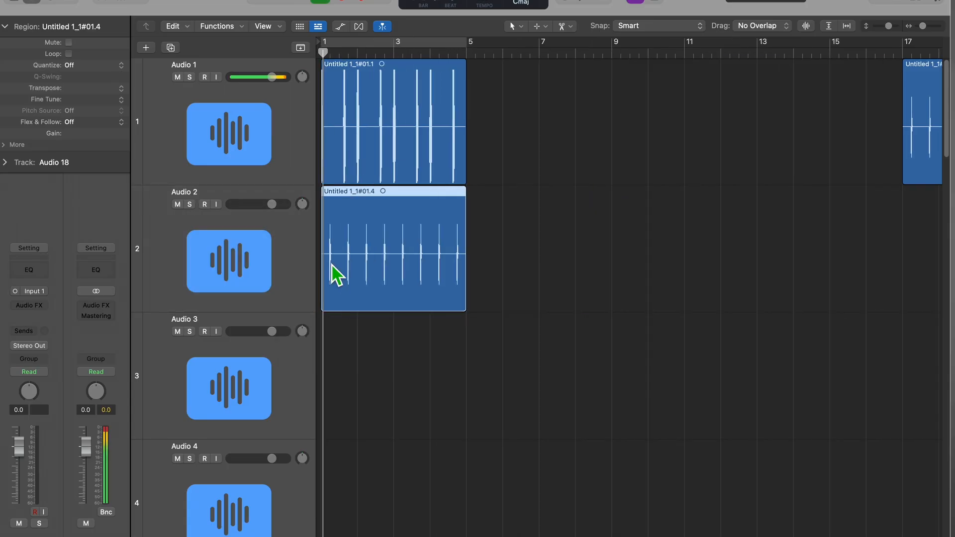
{"action": "key", "text": "super+Up"}
{"action": "key", "text": "super+Up"}
{"action": "key", "text": "super+Up"}
{"action": "key", "text": "super+Up"}
{"action": "key", "text": "super+Left"}
{"action": "key", "text": "super+Up"}
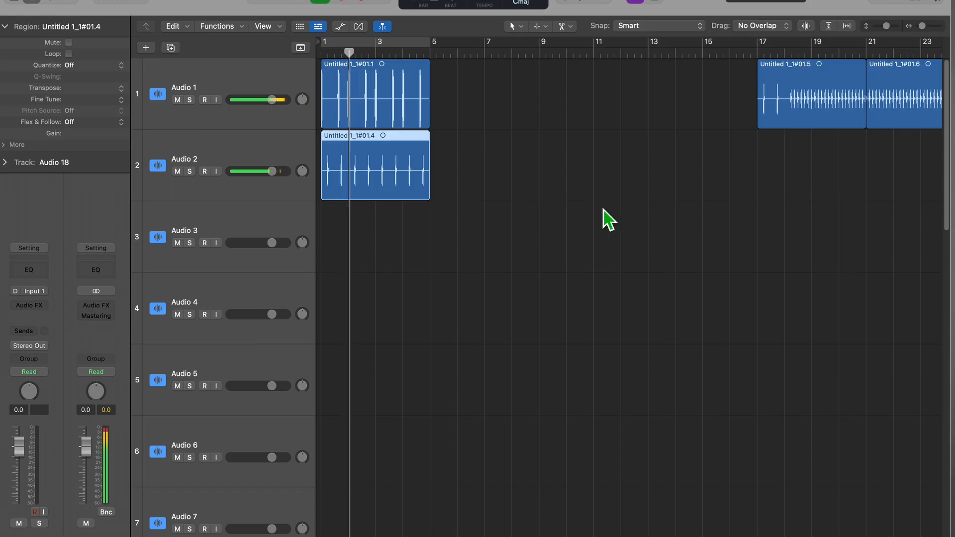
Step: Delete the Audio 1 segment at bar 17 and move the segment at bar 21 to bar 1 of Audio 3
{"action": "scroll", "coordinate": [786, 140], "scroll_direction": "right", "scroll_amount": 2}
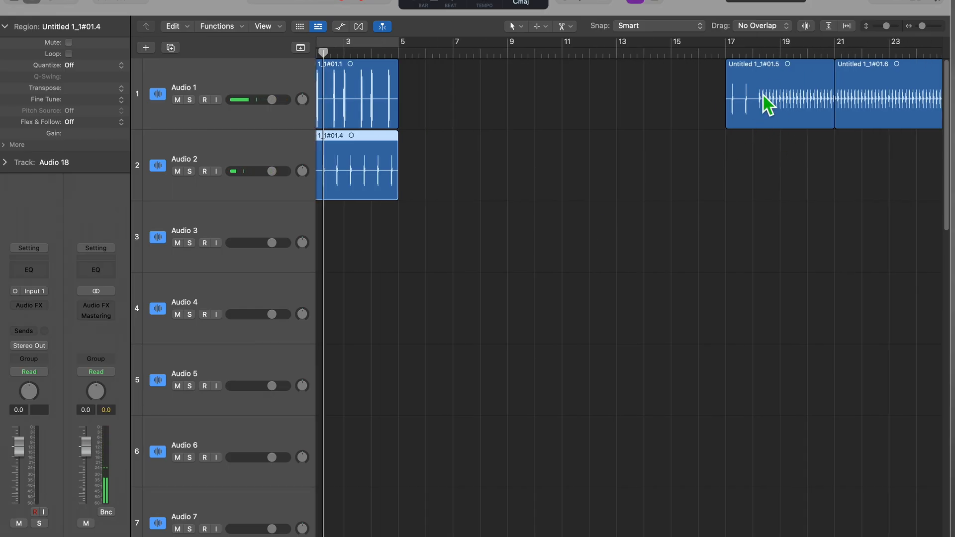
{"action": "left_click", "coordinate": [766, 94]}
{"action": "scroll", "coordinate": [766, 97], "scroll_direction": "right", "scroll_amount": 2}
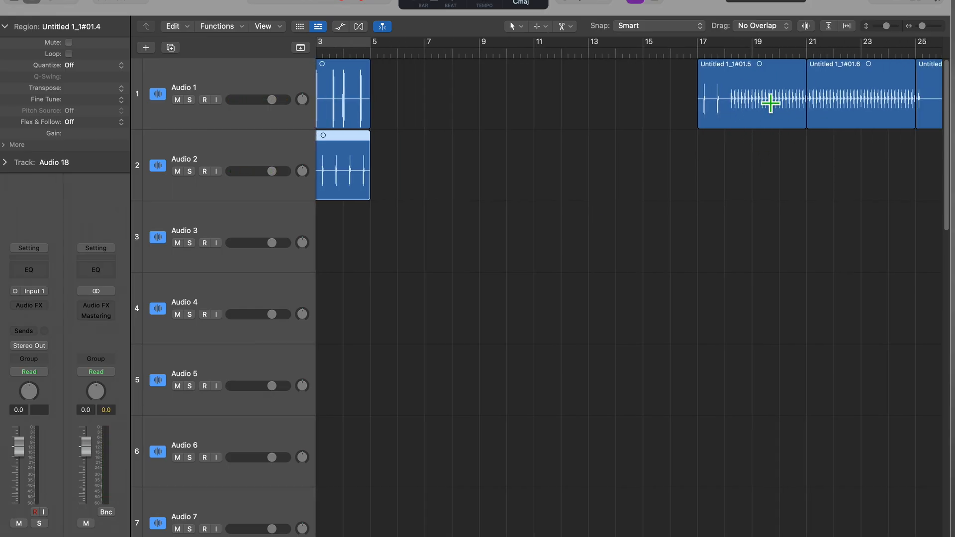
{"action": "key", "text": "Delete"}
{"action": "scroll", "coordinate": [764, 94], "scroll_direction": "left", "scroll_amount": 1}
{"action": "left_click", "coordinate": [868, 106]}
{"action": "key", "text": "super+Left"}
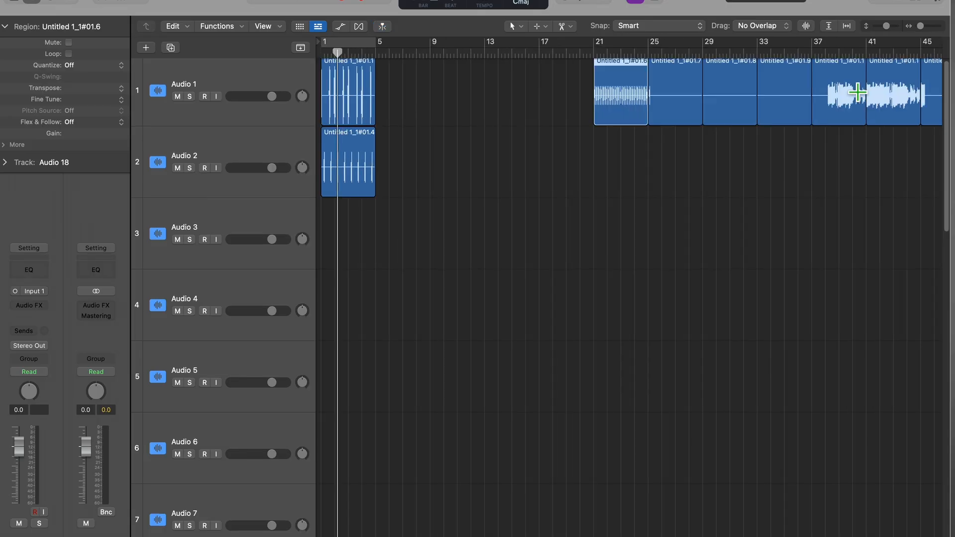
{"action": "left_click_drag", "start_coordinate": [631, 118], "coordinate": [356, 239]}
Step: Shift the remaining Audio 1 segments 16 bars earlier and delete the first of them, Untitled 1_1#01.7
{"action": "key", "text": "super+Right"}
{"action": "key", "text": "space"}
{"action": "left_click", "coordinate": [600, 120]}
{"action": "key", "text": "Delete"}
{"action": "key", "text": "super+Left"}
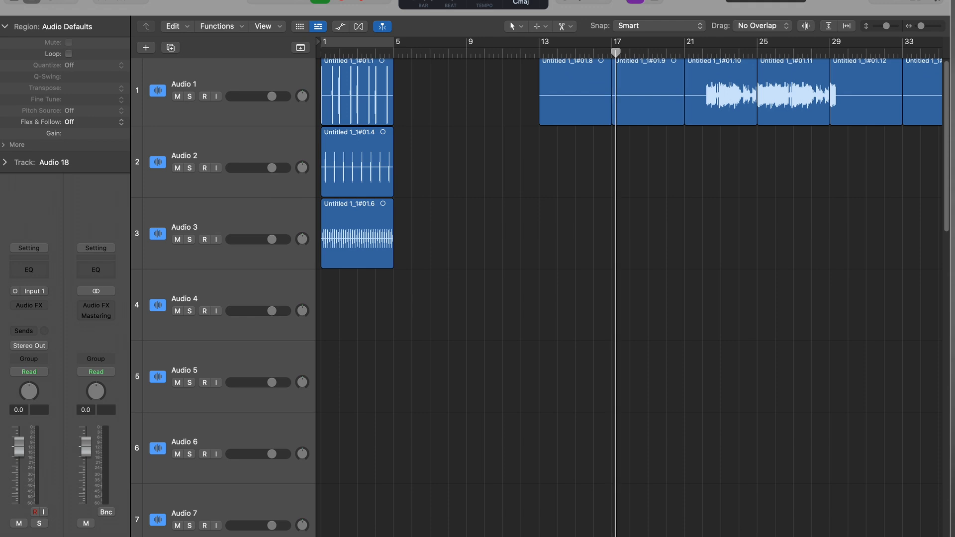
Step: Turn on waveform zoom and delete the three Audio 1 segments between bars 13 and 25
{"action": "left_click", "coordinate": [806, 25]}
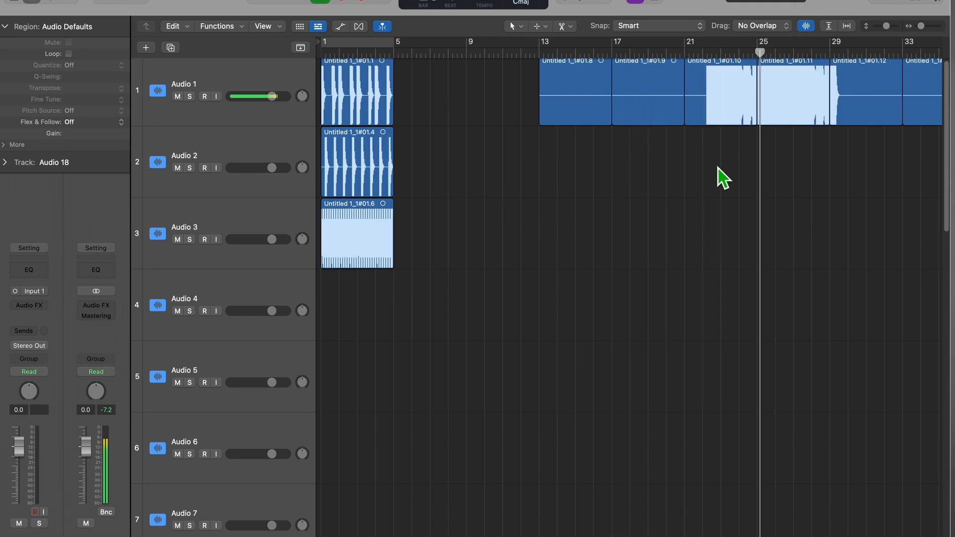
{"action": "left_click", "coordinate": [712, 119]}
{"action": "key", "text": "Delete"}
{"action": "left_click", "coordinate": [667, 111]}
{"action": "key", "text": "Delete"}
{"action": "left_click", "coordinate": [542, 100]}
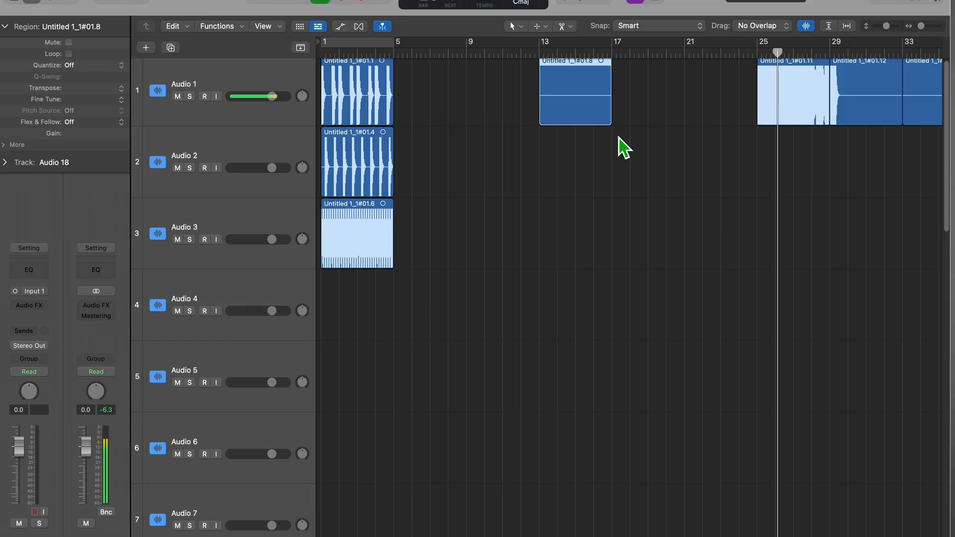
{"action": "key", "text": "Delete"}
Step: Move the full-waveform Audio 1 segment at bar 25 to bar 1 of Audio 4
{"action": "scroll", "coordinate": [625, 144], "scroll_direction": "right", "scroll_amount": 3}
{"action": "left_click", "coordinate": [651, 117]}
{"action": "key", "text": "super+Up"}
{"action": "key", "text": "super+Up"}
{"action": "key", "text": "super+Left"}
{"action": "key", "text": "super+Left"}
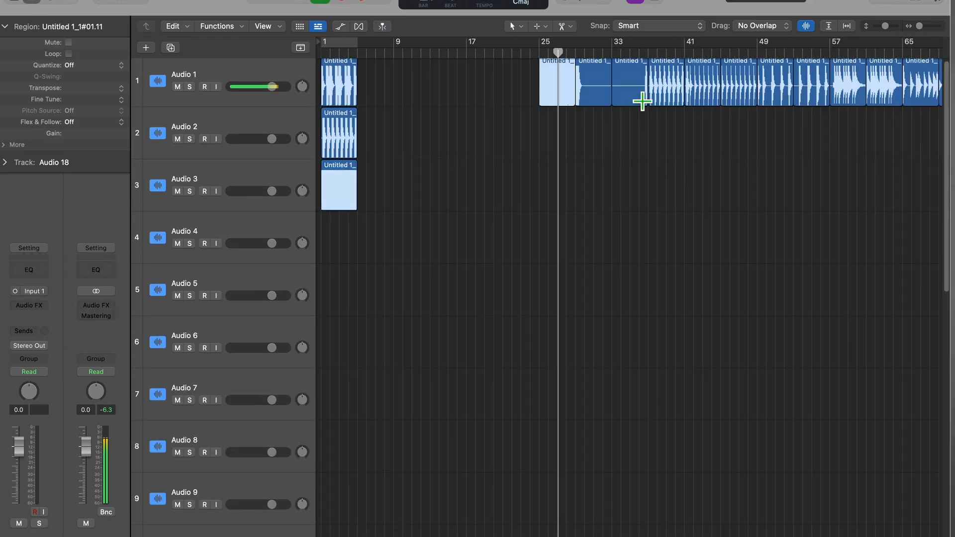
{"action": "left_click_drag", "start_coordinate": [561, 96], "coordinate": [342, 249]}
Step: Delete the two Audio 1 segments between bars 29 and 37 and move the segment at bar 37 to bar 1 of Audio 5
{"action": "key", "text": "Delete"}
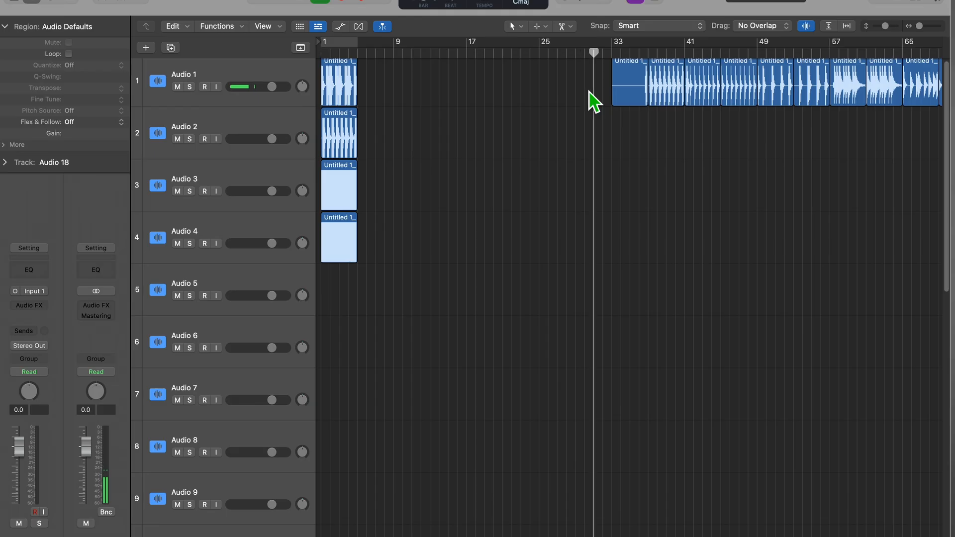
{"action": "key", "text": "Delete"}
{"action": "left_click_drag", "start_coordinate": [667, 105], "coordinate": [337, 313]}
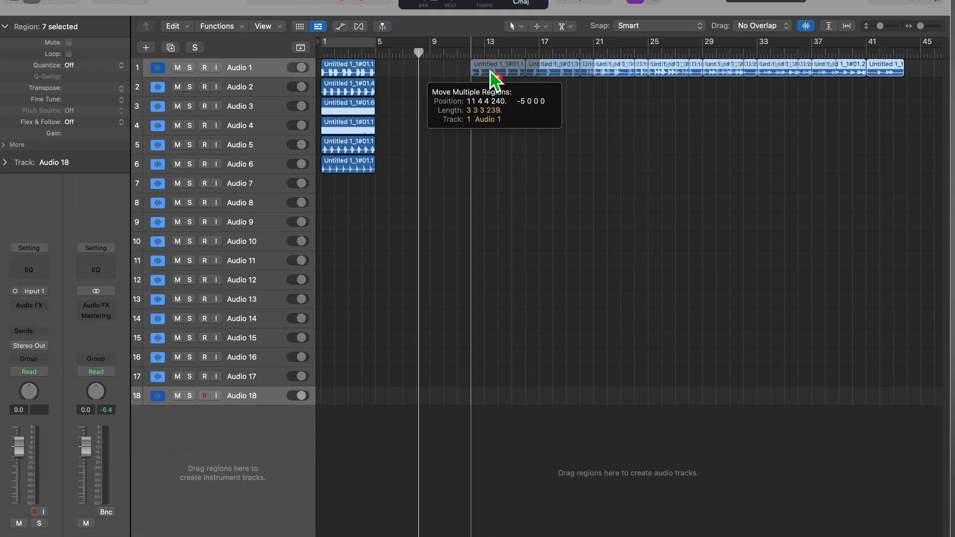
Step: Move the seven remaining selected Audio 1 segments earlier so that they begin at bar 9
{"action": "left_click_drag", "start_coordinate": [493, 77], "coordinate": [436, 74]}
{"action": "key", "text": "super+Down"}
{"action": "key", "text": "super+Down"}
{"action": "key", "text": "super+Down"}
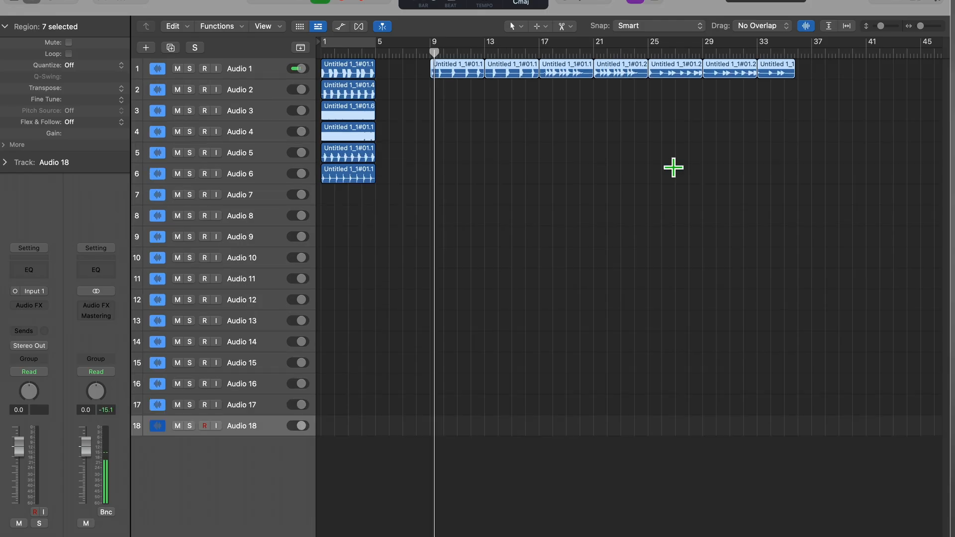
{"action": "key", "text": "super+Right"}
{"action": "key", "text": "super+Right"}
{"action": "key", "text": "super+Left"}
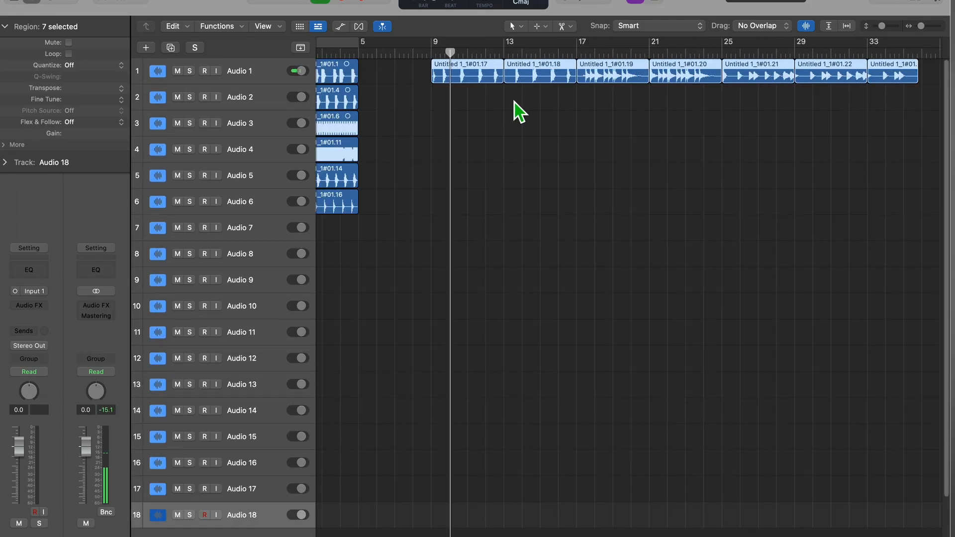
Step: Delete the Audio 1 segment at bar 9 and move the segment at bar 13 to bar 1 of Audio 7
{"action": "left_click", "coordinate": [483, 158]}
{"action": "left_click", "coordinate": [481, 71]}
{"action": "key", "text": "Delete"}
{"action": "left_click_drag", "start_coordinate": [516, 50], "coordinate": [516, 50]}
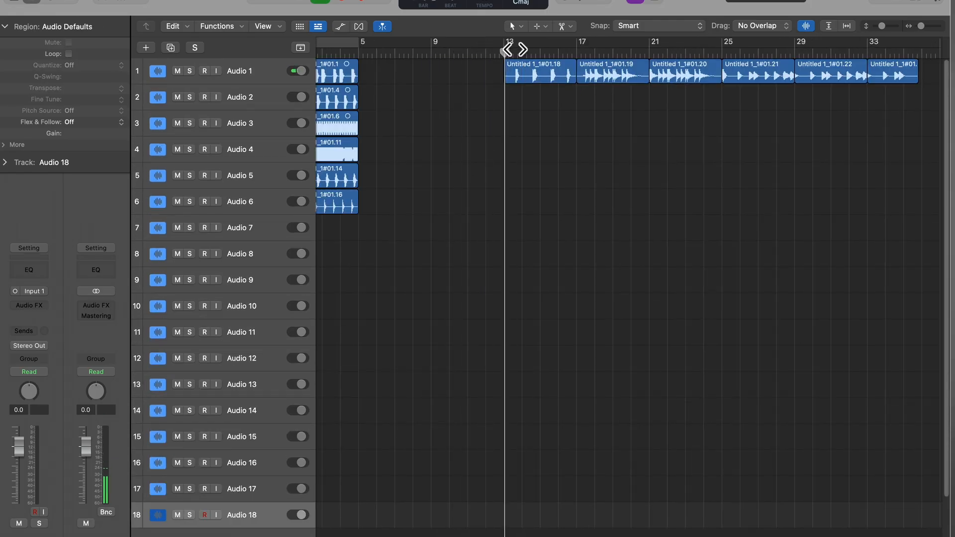
{"action": "scroll", "coordinate": [550, 109], "scroll_direction": "left", "scroll_amount": 3}
{"action": "left_click_drag", "start_coordinate": [572, 77], "coordinate": [342, 238]}
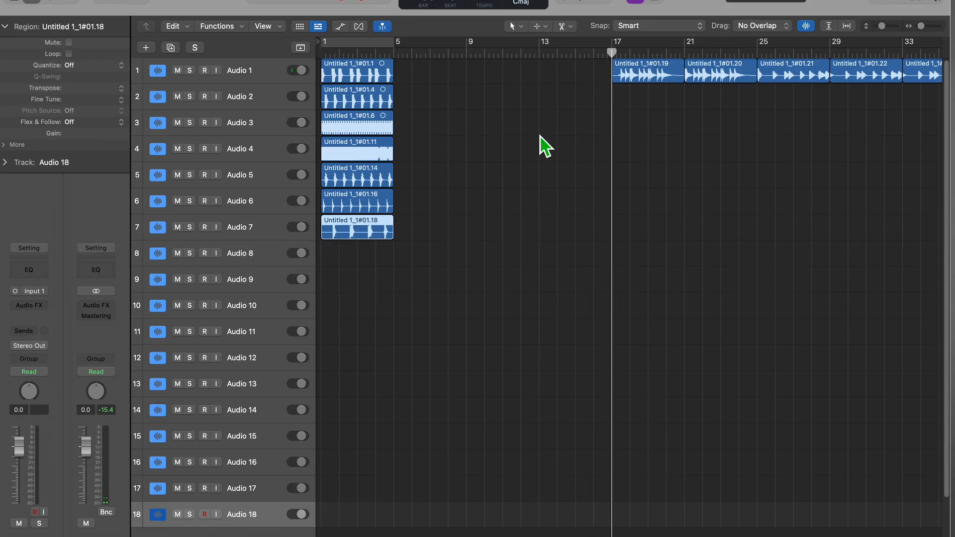
Step: Delete the Audio 1 segment at bar 17 and move the segment at bar 21 to bar 1 of Audio 8
{"action": "left_click", "coordinate": [659, 94]}
{"action": "key", "text": "Delete"}
{"action": "left_click_drag", "start_coordinate": [727, 77], "coordinate": [353, 262]}
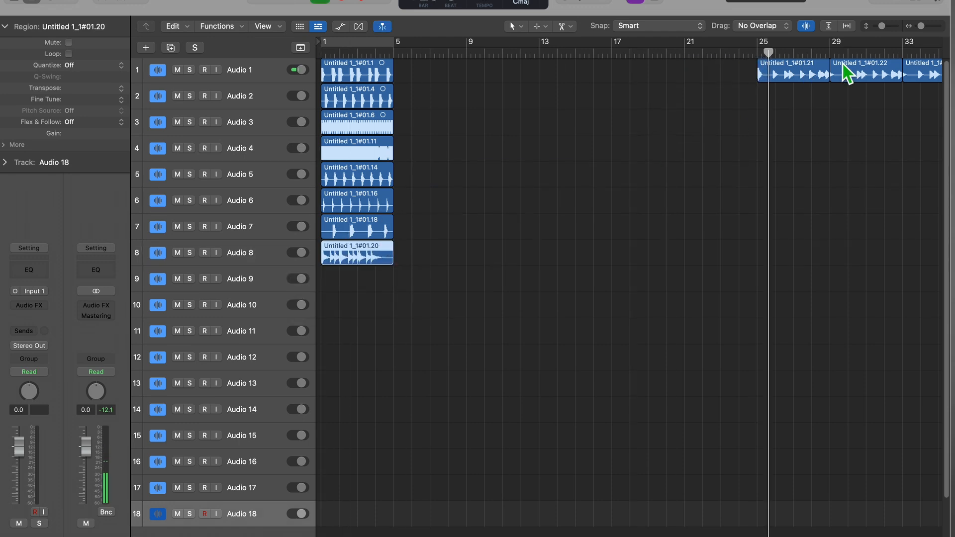
Step: Delete the Audio 1 segment at bar 25 and move the segment at bar 29 to bar 1 of Audio 9
{"action": "left_click", "coordinate": [806, 82]}
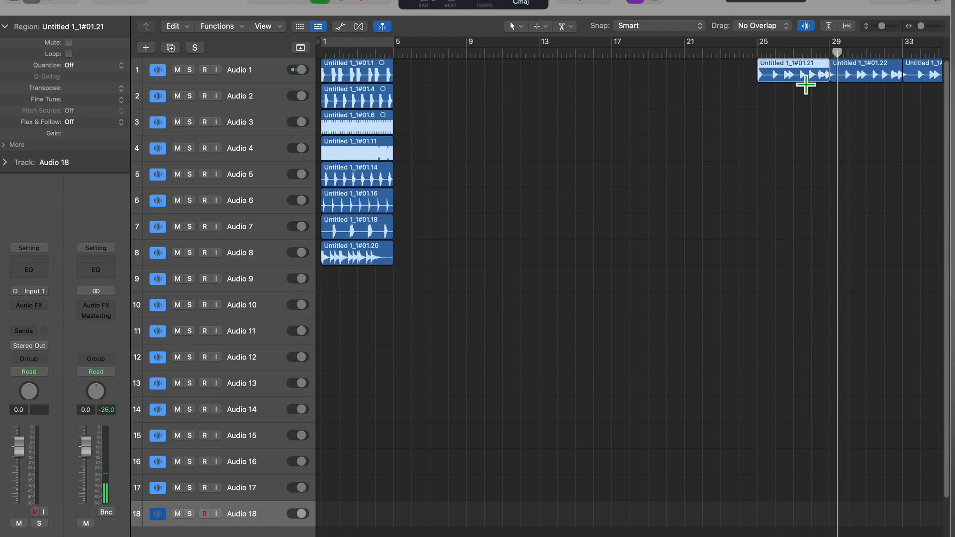
{"action": "key", "text": "Delete"}
{"action": "left_click_drag", "start_coordinate": [865, 80], "coordinate": [338, 289]}
Step: Delete the last leftover Audio 1 segment and play the nine stems aligned at bar 1
{"action": "left_click", "coordinate": [689, 74]}
{"action": "key", "text": "Delete"}
{"action": "key", "text": "space"}
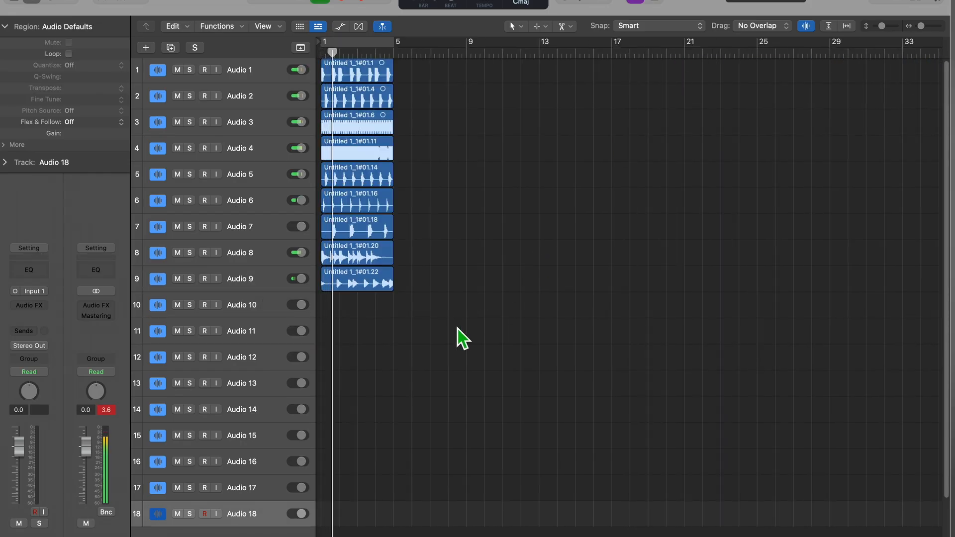
Step: Select all nine stem regions, turn on looping for them and return the playhead to the start
{"action": "left_click_drag", "start_coordinate": [456, 331], "coordinate": [232, 0]}
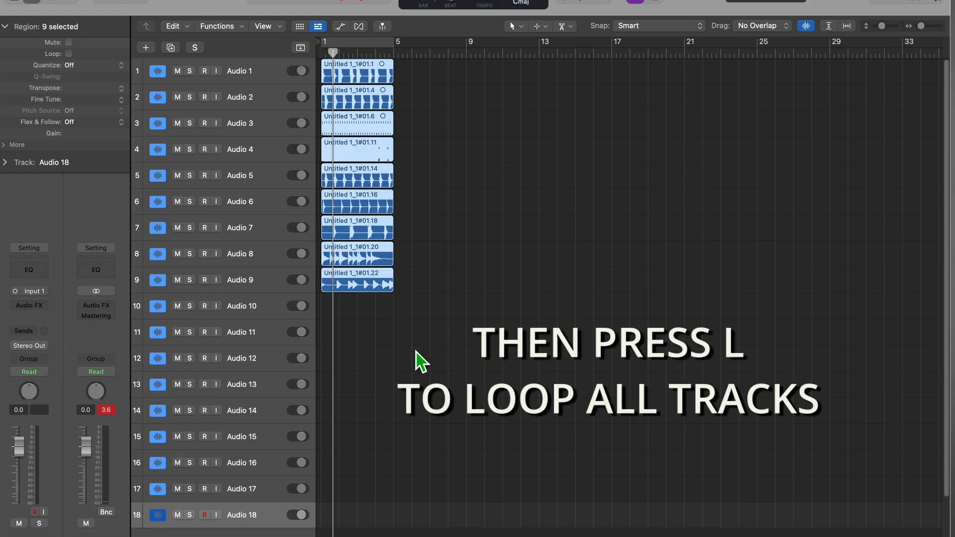
{"action": "key", "text": "l"}
{"action": "key", "text": "Return"}
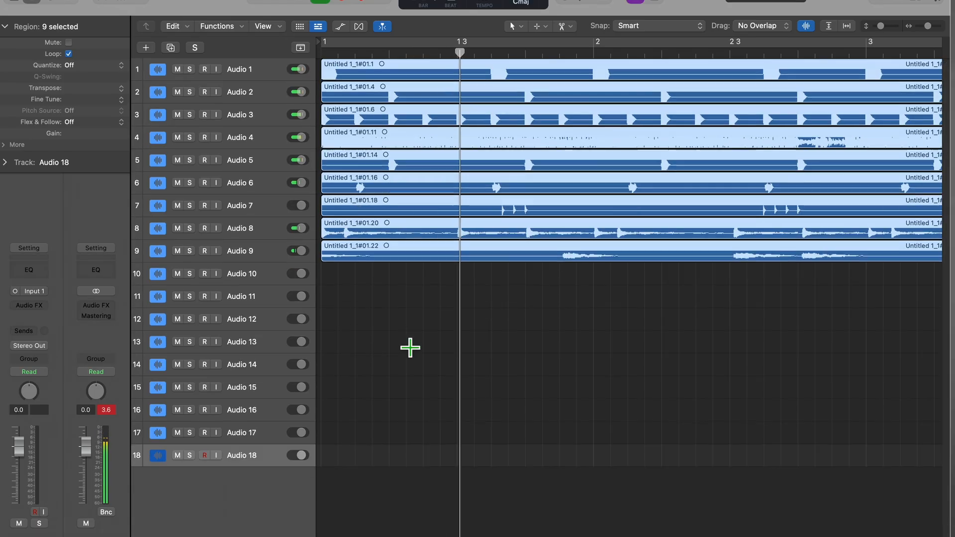
Step: Move the nine looped regions together so that they start at bar 5
{"action": "key", "text": "super+shift+a"}
{"action": "left_click", "coordinate": [241, 155]}
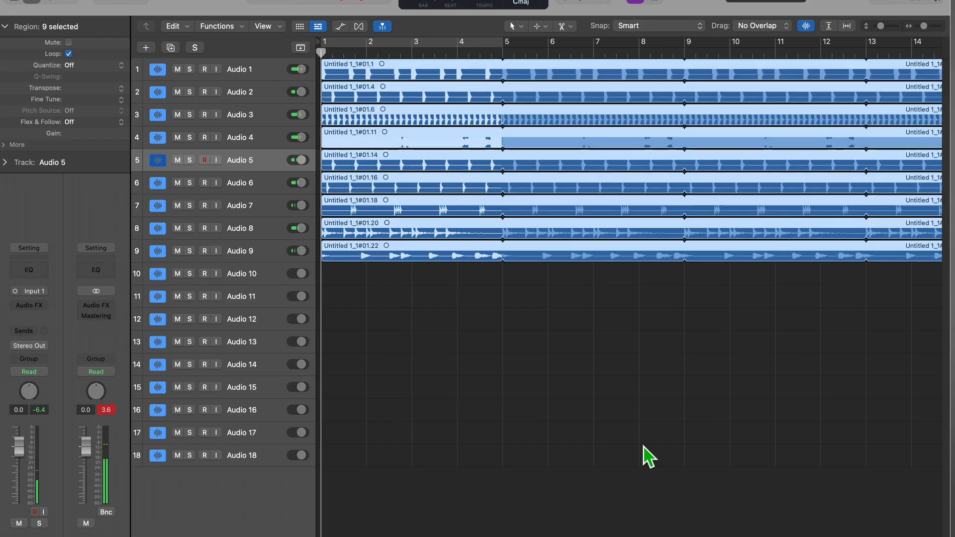
{"action": "left_click_drag", "start_coordinate": [360, 78], "coordinate": [523, 97]}
Step: Split the Audio 4 region at bars 8 and 9 and copy the one-bar segment at bar 8 to bar 4
{"action": "left_click", "coordinate": [499, 81]}
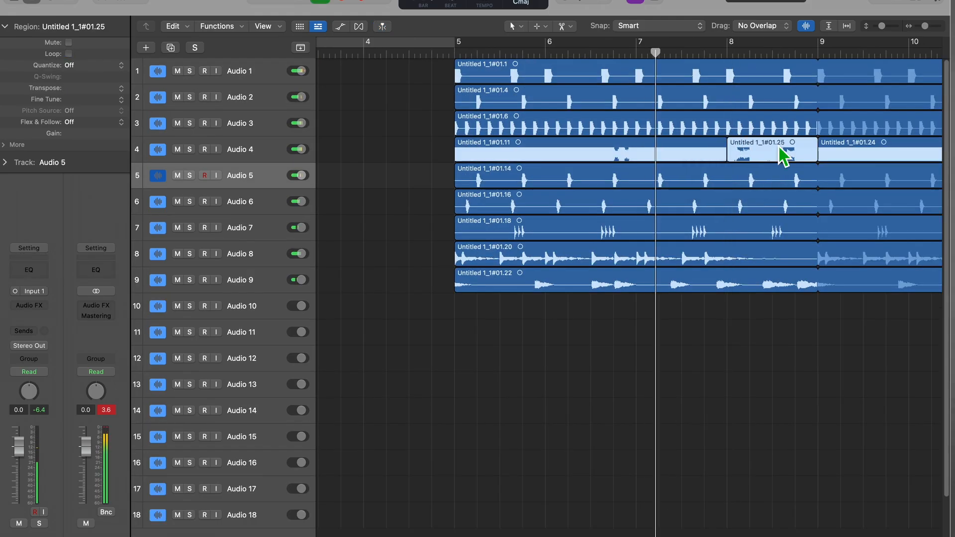
{"action": "left_click_drag", "start_coordinate": [784, 156], "coordinate": [412, 157]}
{"action": "left_click", "coordinate": [400, 249]}
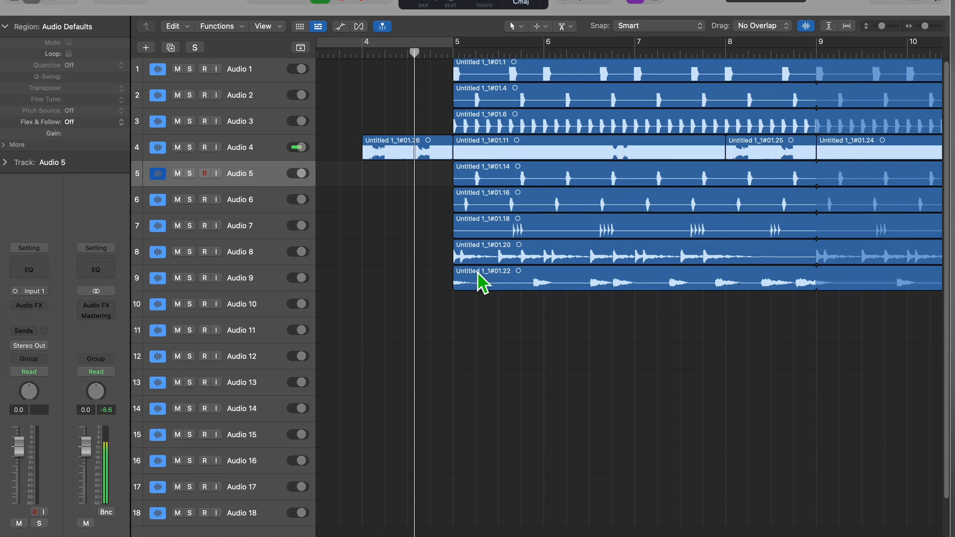
{"action": "scroll", "coordinate": [481, 277], "scroll_direction": "down", "scroll_amount": 5}
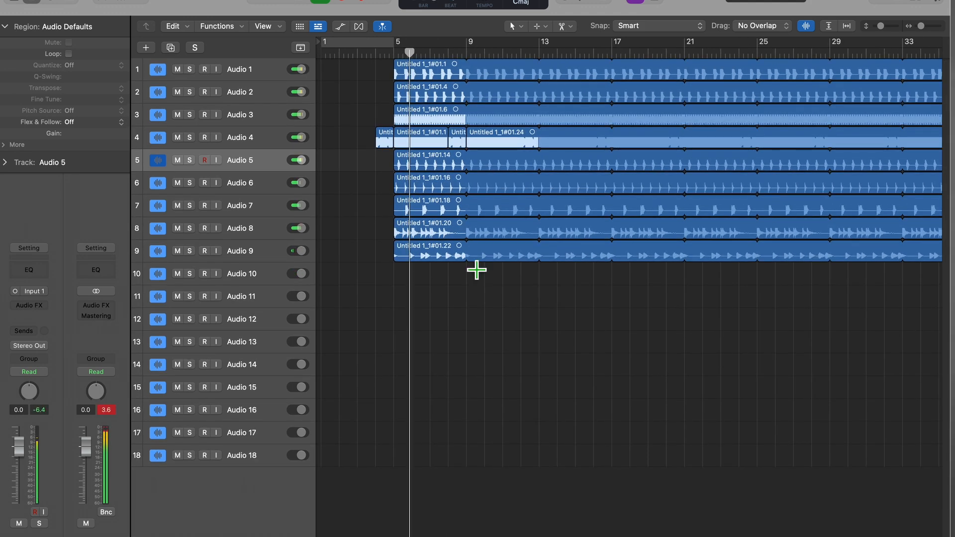
{"action": "scroll", "coordinate": [571, 305], "scroll_direction": "up", "scroll_amount": 3}
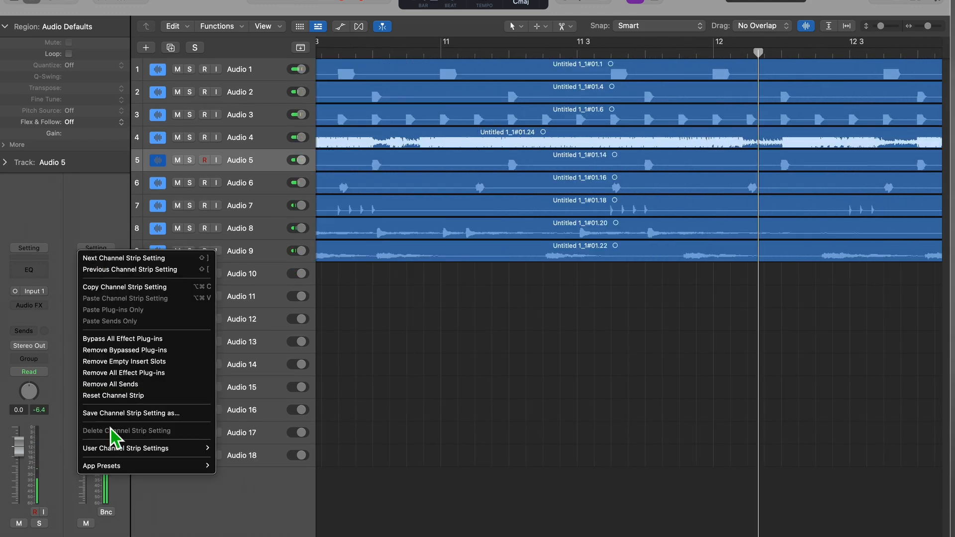
Step: Load the Hip Hop app preset on the output channel strip
{"action": "mouse_move", "coordinate": [133, 467]}
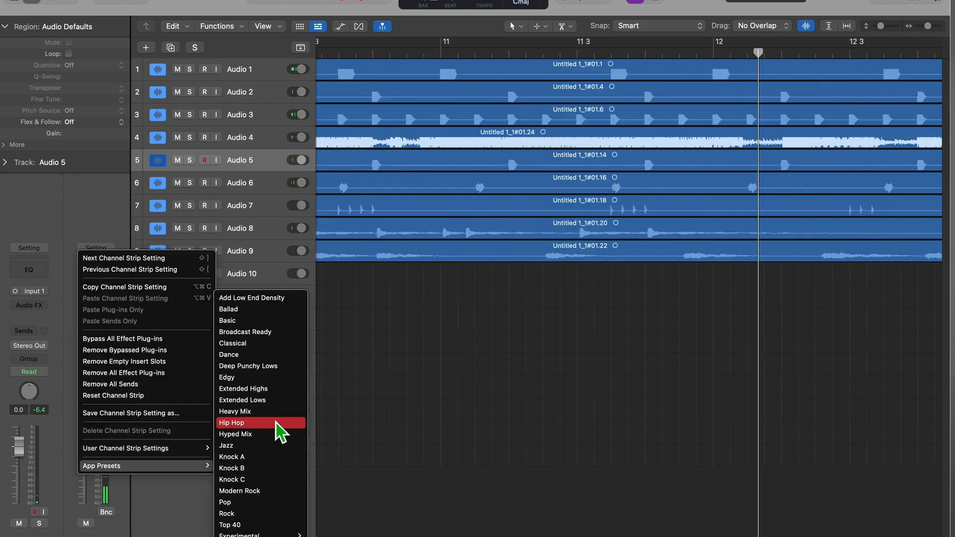
{"action": "left_click", "coordinate": [258, 423]}
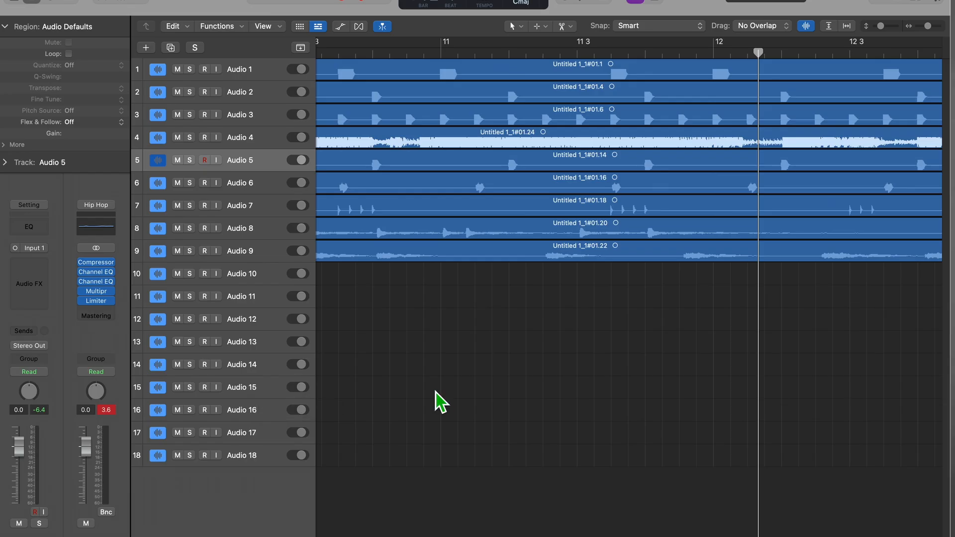
{"action": "scroll", "coordinate": [442, 402], "scroll_direction": "down", "scroll_amount": 5}
Step: Return to bar 1, add Mastering Assistant to the output channel, and close its window after the mastering chain is created
{"action": "key", "text": "Return"}
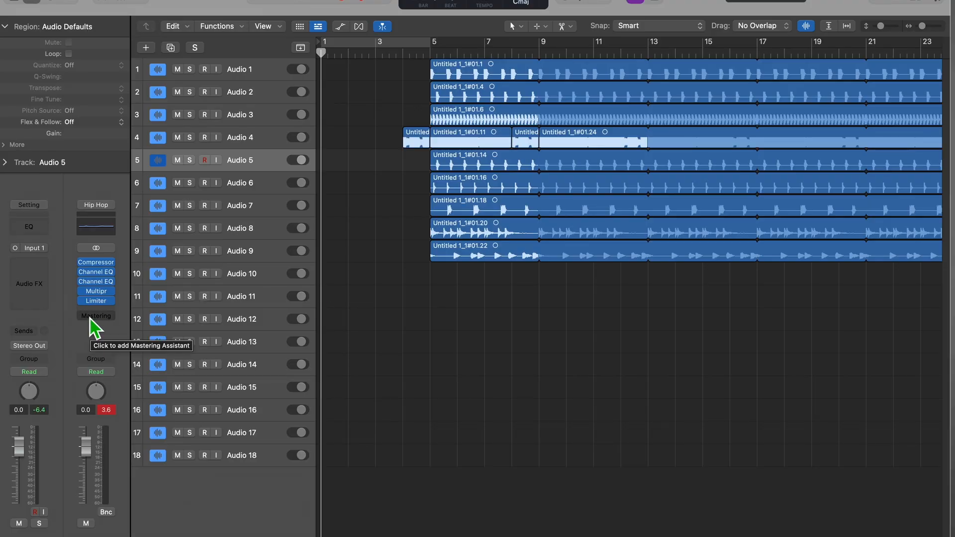
{"action": "left_click", "coordinate": [91, 317]}
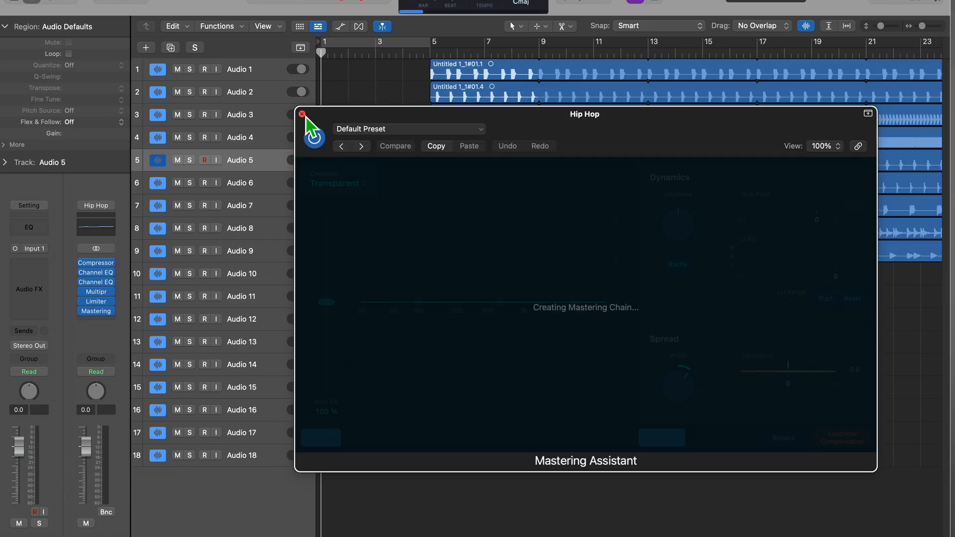
{"action": "left_click_drag", "start_coordinate": [412, 115], "coordinate": [203, 73]}
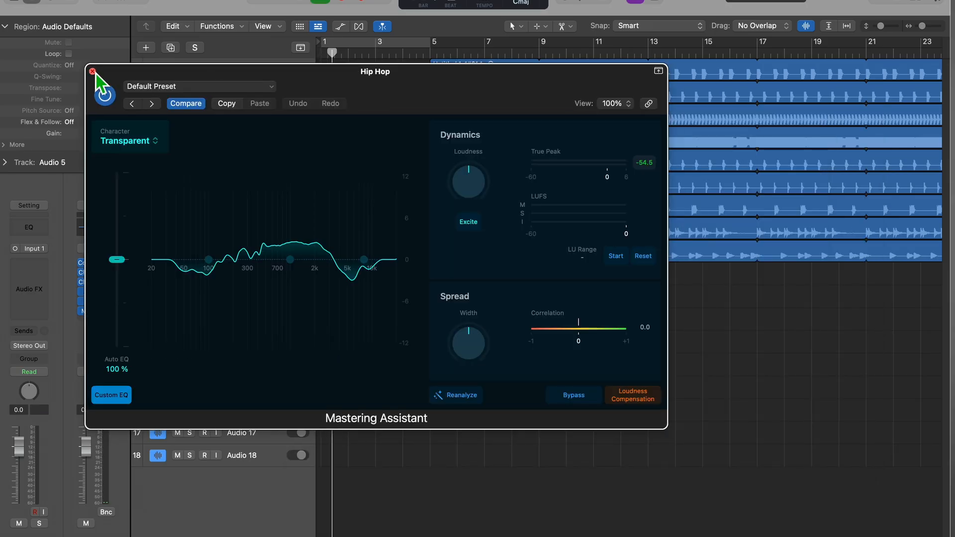
{"action": "left_click", "coordinate": [92, 72]}
Step: Cut the Audio 8 loop off at bar 13 and split the Audio 9 loop around bars 13 and 17
{"action": "scroll", "coordinate": [433, 318], "scroll_direction": "up", "scroll_amount": 5}
{"action": "scroll", "coordinate": [391, 328], "scroll_direction": "up", "scroll_amount": 2}
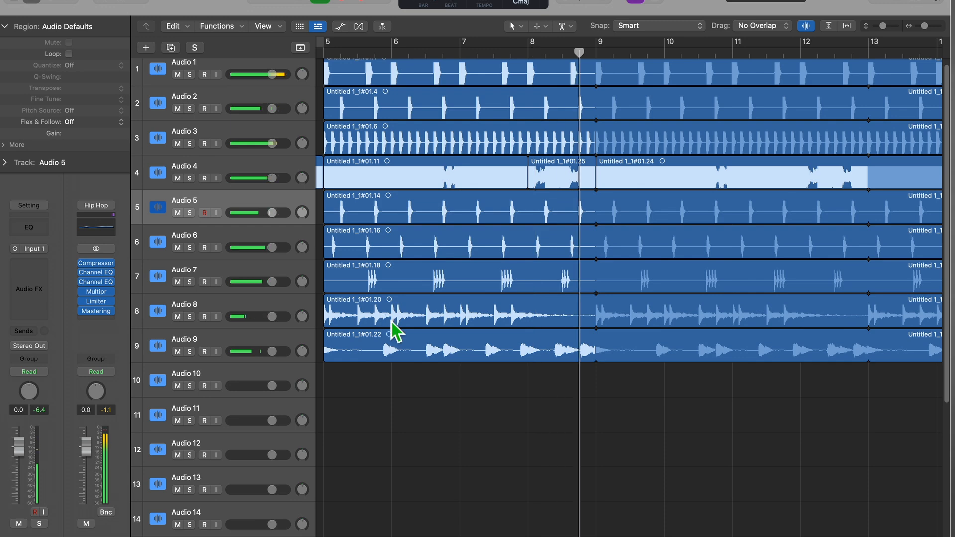
{"action": "scroll", "coordinate": [391, 328], "scroll_direction": "right", "scroll_amount": 5}
{"action": "left_click", "coordinate": [732, 310]}
{"action": "scroll", "coordinate": [646, 336], "scroll_direction": "down", "scroll_amount": 5}
{"action": "key", "text": "super+Left"}
{"action": "key", "text": "super+Left"}
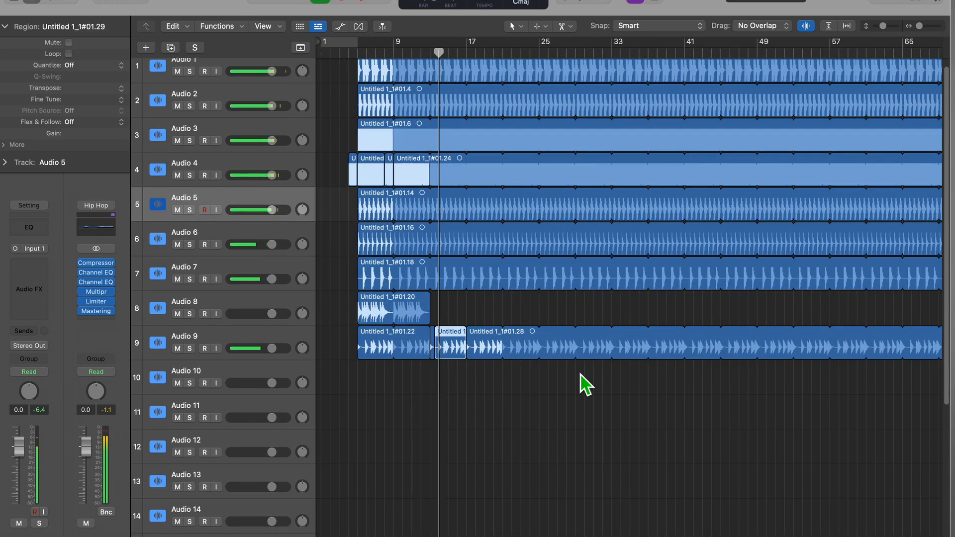
Step: Make two copies of the eight-bar Audio 8 region, one ending at bar 33 and one starting at bar 45
{"action": "key", "text": "super+Down"}
{"action": "key", "text": "super+Down"}
{"action": "left_click", "coordinate": [367, 311]}
{"action": "key", "text": "super+Right"}
{"action": "left_click_drag", "start_coordinate": [392, 298], "coordinate": [666, 303]}
{"action": "scroll", "coordinate": [665, 303], "scroll_direction": "right", "scroll_amount": 3}
{"action": "left_click_drag", "start_coordinate": [550, 299], "coordinate": [823, 300]}
Step: Split Audio 3 between bars 33 and 45 and delete its one-bar segments at bars 33 and 44
{"action": "scroll", "coordinate": [619, 303], "scroll_direction": "up", "scroll_amount": 4}
{"action": "key", "text": "super+Right"}
{"action": "key", "text": "super+Right"}
{"action": "key", "text": "super+Right"}
{"action": "right_click", "coordinate": [640, 175]}
{"action": "right_click", "coordinate": [595, 174]}
{"action": "scroll", "coordinate": [619, 169], "scroll_direction": "right", "scroll_amount": 6}
{"action": "scroll", "coordinate": [619, 169], "scroll_direction": "left", "scroll_amount": 2}
{"action": "scroll", "coordinate": [622, 172], "scroll_direction": "right", "scroll_amount": 8}
{"action": "scroll", "coordinate": [620, 172], "scroll_direction": "left", "scroll_amount": 5}
{"action": "right_click", "coordinate": [516, 173]}
{"action": "scroll", "coordinate": [516, 173], "scroll_direction": "right", "scroll_amount": 5}
{"action": "right_click", "coordinate": [730, 170]}
{"action": "right_click", "coordinate": [689, 172]}
{"action": "left_click", "coordinate": [713, 171]}
{"action": "key", "text": "Delete"}
{"action": "scroll", "coordinate": [632, 181], "scroll_direction": "left", "scroll_amount": 4}
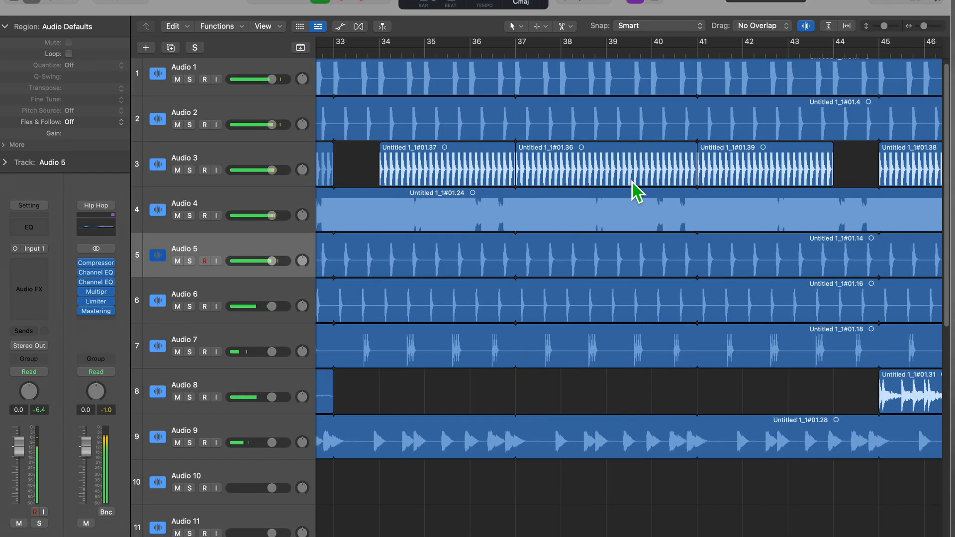
Step: Cut a short segment out of Audio 3 at bar 37 and delete it to leave a one-beat gap
{"action": "key", "text": "super+Left"}
{"action": "key", "text": "super+Left"}
{"action": "key", "text": "super+Right"}
{"action": "key", "text": "super+Right"}
{"action": "scroll", "coordinate": [615, 173], "scroll_direction": "right", "scroll_amount": 2}
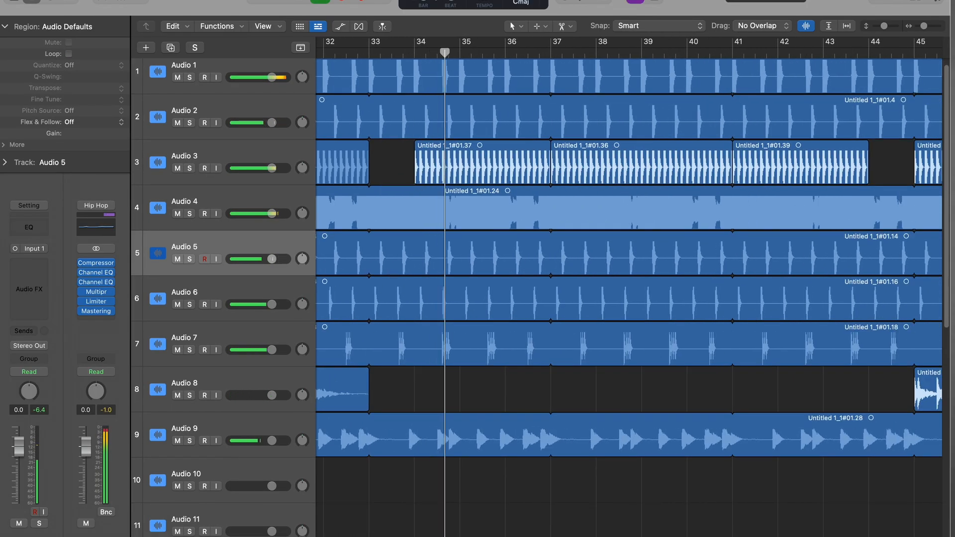
{"action": "right_click", "coordinate": [562, 169]}
{"action": "left_click", "coordinate": [557, 170]}
{"action": "key", "text": "Delete"}
Step: Examine the Audio 3 segment edges and gaps between bars 37 and 45
{"action": "key", "text": "super+Right"}
{"action": "key", "text": "super+Right"}
{"action": "key", "text": "super+Right"}
{"action": "key", "text": "super+Left"}
{"action": "key", "text": "super+Left"}
{"action": "key", "text": "super+Left"}
{"action": "key", "text": "super+Left"}
{"action": "key", "text": "super+Left"}
{"action": "scroll", "coordinate": [664, 174], "scroll_direction": "right", "scroll_amount": 4}
{"action": "key", "text": "super+Up"}
{"action": "key", "text": "super+Right"}
{"action": "key", "text": "super+Right"}
{"action": "key", "text": "super+Right"}
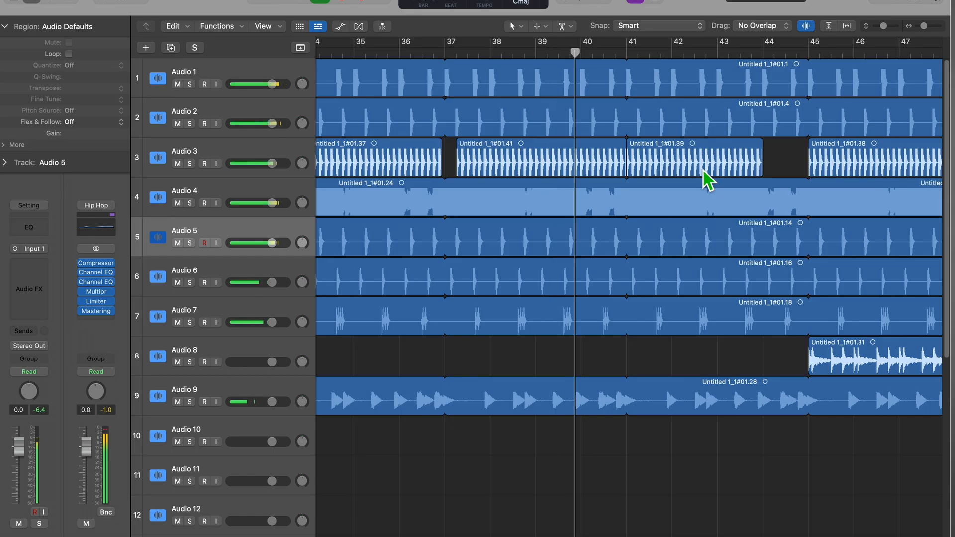
{"action": "key", "text": "super+Left"}
{"action": "key", "text": "super+Down"}
{"action": "key", "text": "super+Right"}
{"action": "key", "text": "super+Right"}
{"action": "key", "text": "super+Right"}
{"action": "key", "text": "super+Right"}
{"action": "key", "text": "super+Right"}
{"action": "key", "text": "super+Right"}
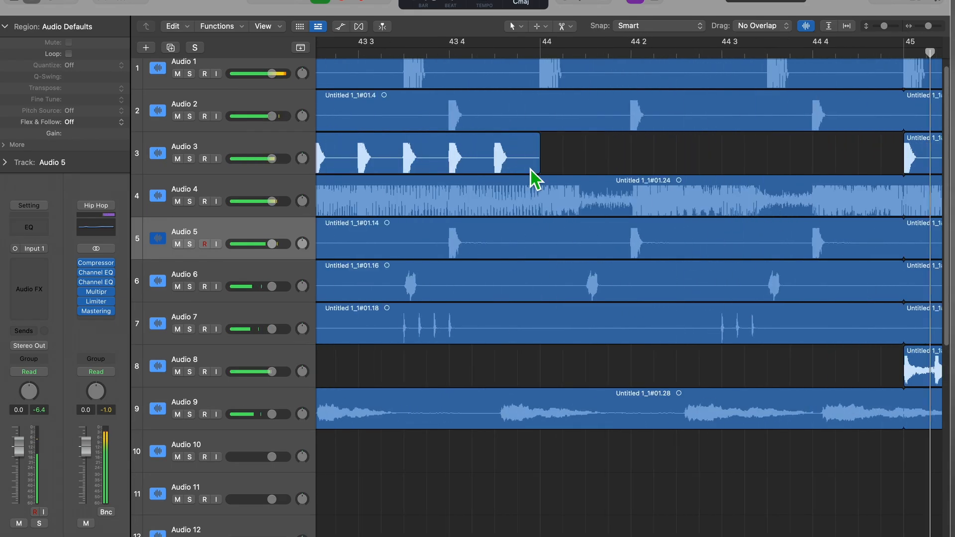
Step: Split the Audio 3 loop at bar 53 and delete everything after it
{"action": "key", "text": "super+Left"}
{"action": "key", "text": "super+Left"}
{"action": "key", "text": "super+Left"}
{"action": "key", "text": "super+Left"}
{"action": "key", "text": "super+Left"}
{"action": "key", "text": "super+Left"}
{"action": "key", "text": "super+Left"}
{"action": "right_click", "coordinate": [704, 167]}
{"action": "left_click", "coordinate": [714, 167]}
{"action": "key", "text": "Delete"}
Step: Select all tracks from bar 57 onward with the marquee and delete that part of the arrangement
{"action": "key", "text": "super+Left"}
{"action": "key", "text": "super+Left"}
{"action": "key", "text": "super+Left"}
{"action": "left_click_drag", "start_coordinate": [650, 73], "coordinate": [945, 479]}
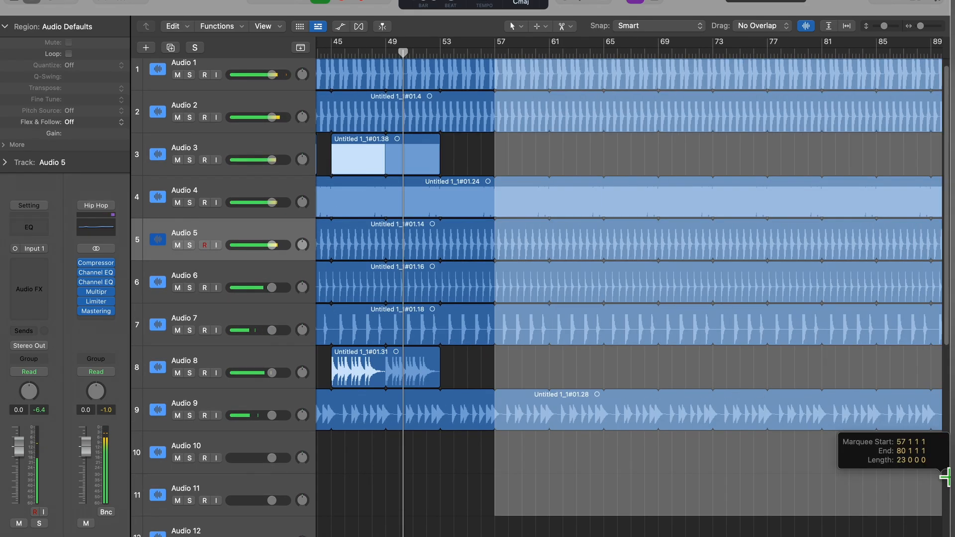
{"action": "key", "text": "Delete"}
{"action": "scroll", "coordinate": [806, 498], "scroll_direction": "right", "scroll_amount": 5}
{"action": "scroll", "coordinate": [816, 398], "scroll_direction": "left", "scroll_amount": 5}
Step: Marquee-select all tracks from bar 53 past the arrangement's end and bounce the selection in place to a new track
{"action": "key", "text": "super+Right"}
{"action": "left_click_drag", "start_coordinate": [814, 420], "coordinate": [664, 75]}
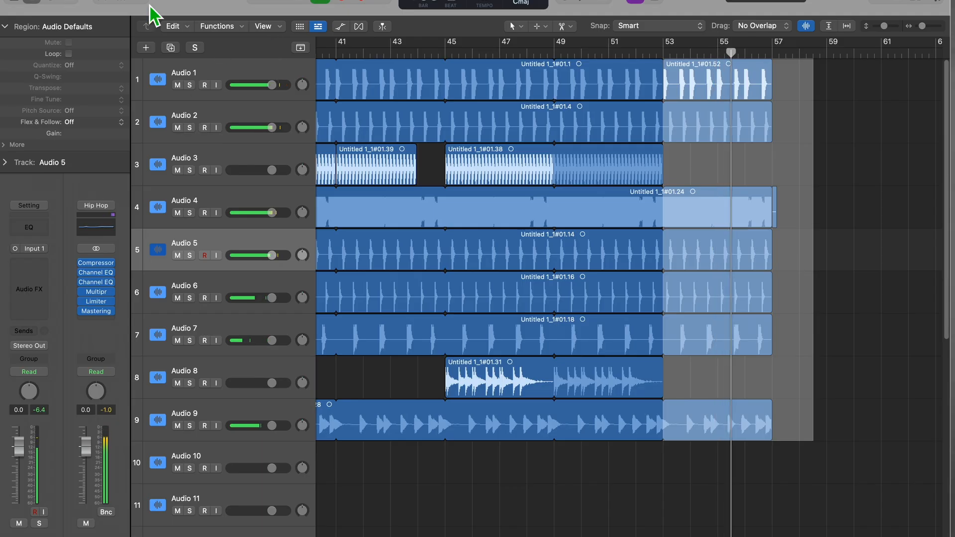
{"action": "left_click", "coordinate": [70, 1]}
{"action": "left_click", "coordinate": [380, 31]}
{"action": "left_click", "coordinate": [415, 233]}
{"action": "left_click", "coordinate": [563, 372]}
Step: Split the bounced region at 57 2 1 1 and delete the silent tail
{"action": "right_click", "coordinate": [777, 341]}
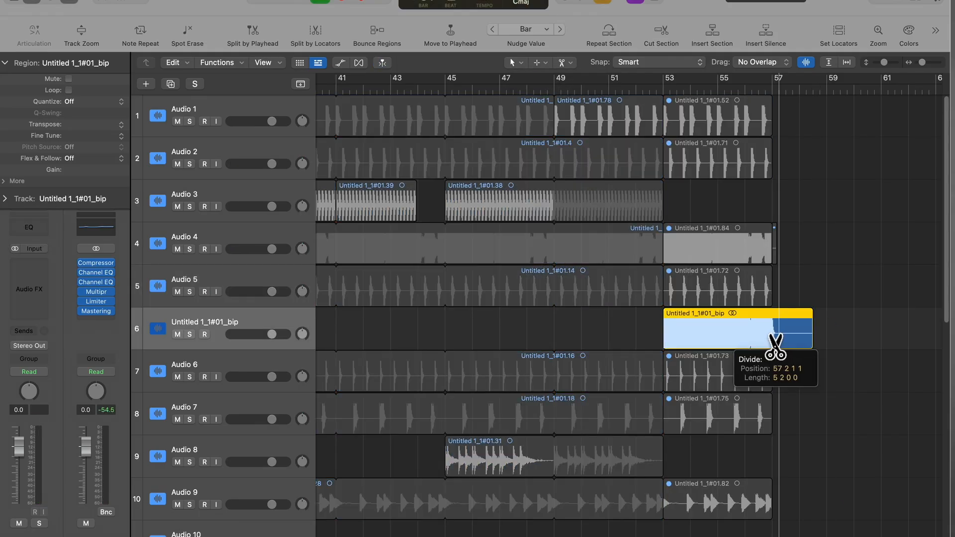
{"action": "left_click", "coordinate": [798, 335]}
{"action": "key", "text": "Delete"}
Step: Apply a long fade-out across the bounced region with the Fade tool and play the ending
{"action": "left_click", "coordinate": [516, 62]}
{"action": "left_click", "coordinate": [558, 193]}
{"action": "left_click_drag", "start_coordinate": [783, 317], "coordinate": [671, 353]}
{"action": "key", "text": "super+Up"}
{"action": "key", "text": "super+Up"}
{"action": "key", "text": "super+Up"}
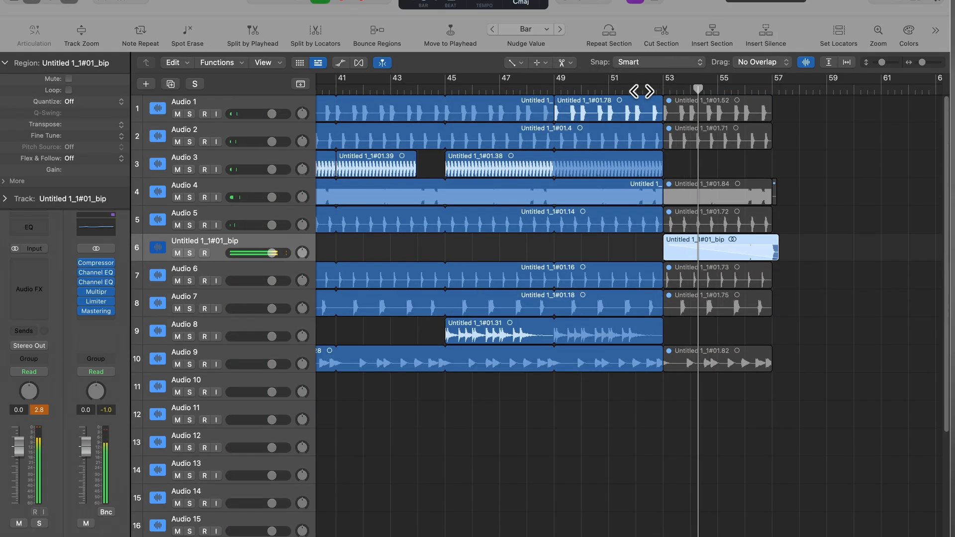
{"action": "key", "text": "super+Down"}
{"action": "key", "text": "super+Down"}
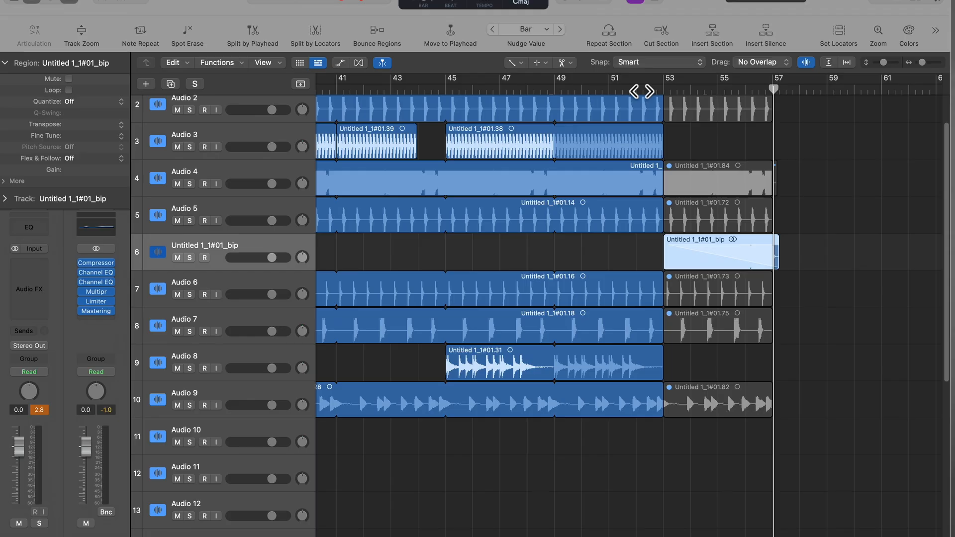
{"action": "scroll", "coordinate": [731, 99], "scroll_direction": "right", "scroll_amount": 3}
{"action": "left_click", "coordinate": [540, 2]}
{"action": "left_click", "coordinate": [558, 93]}
{"action": "scroll", "coordinate": [408, 99], "scroll_direction": "left", "scroll_amount": 20}
{"action": "left_click_drag", "start_coordinate": [403, 79], "coordinate": [844, 200]}
{"action": "key", "text": "super+Left"}
{"action": "key", "text": "super+Left"}
{"action": "key", "text": "super+Left"}
{"action": "key", "text": "super+Left"}
{"action": "key", "text": "super+Up"}
{"action": "left_click", "coordinate": [597, 489]}
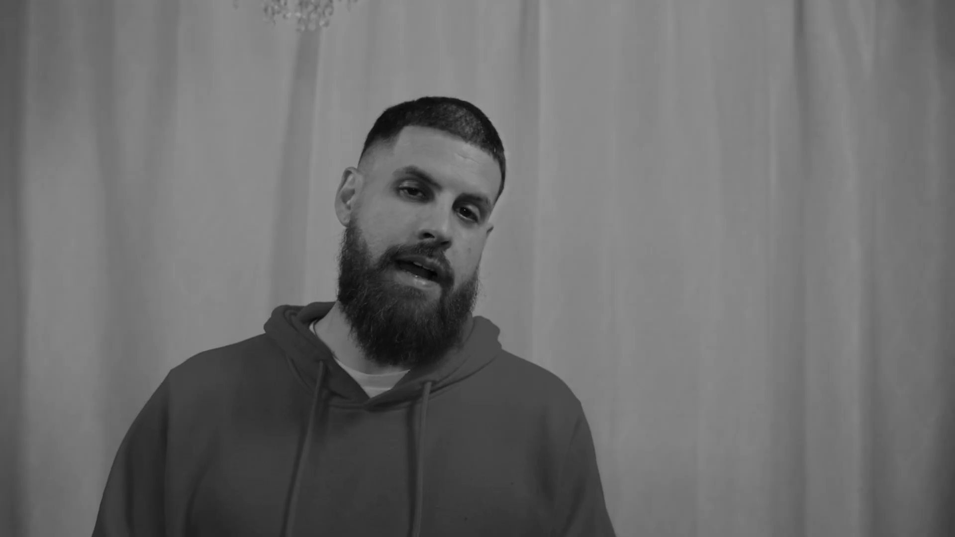